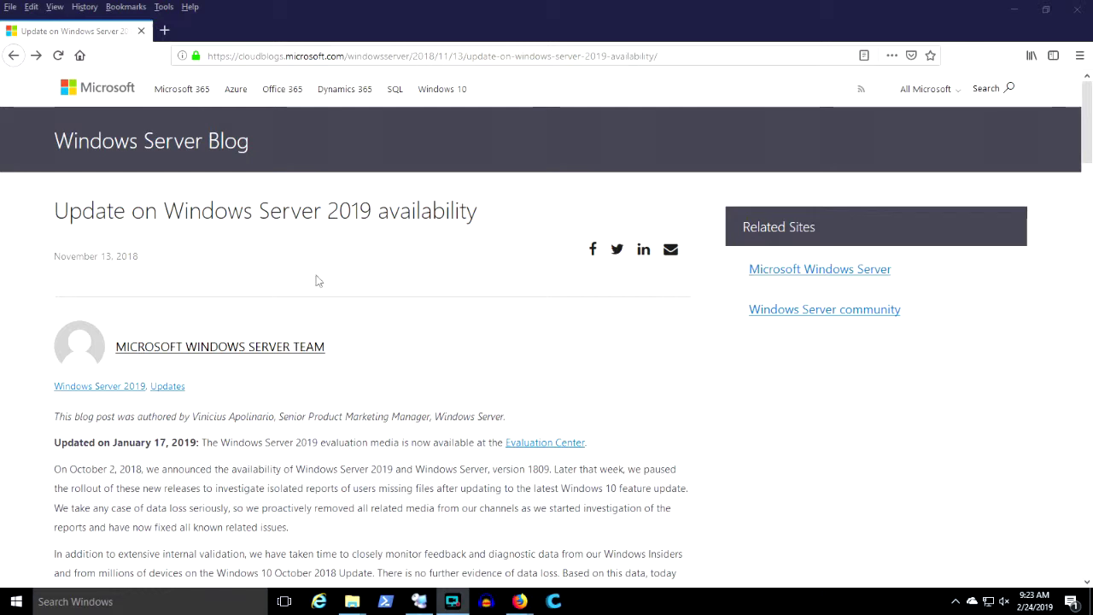
# Examine the Windows Server Blog post's address, title and January 17, 2019 update note about the evaluation media
pyautogui.click(702, 55)
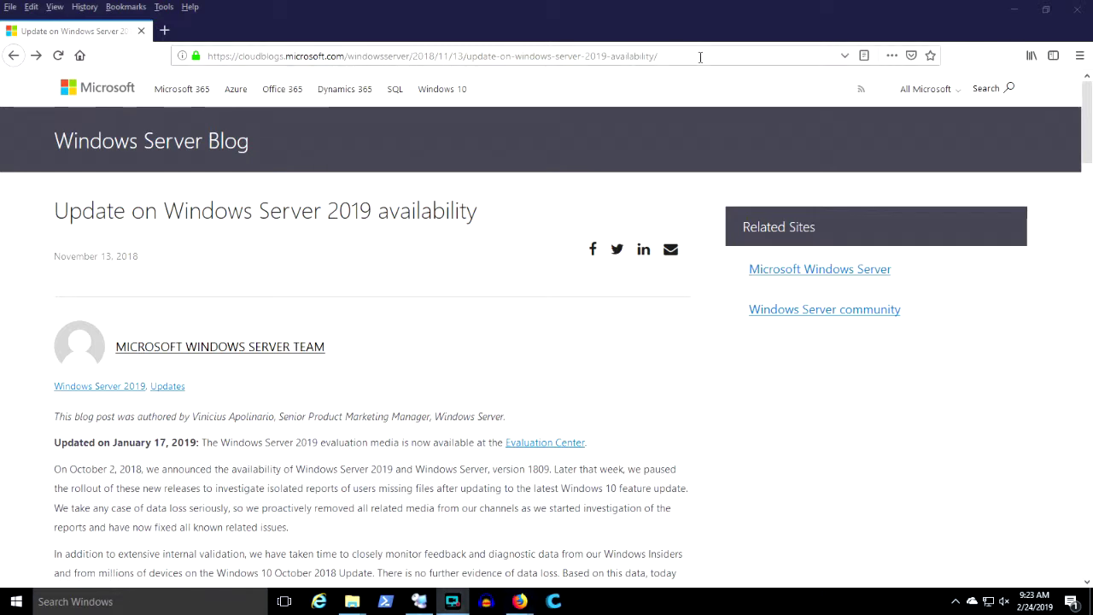
pyautogui.click(549, 217)
pyautogui.moveTo(290, 143); pyautogui.dragTo(53, 149)
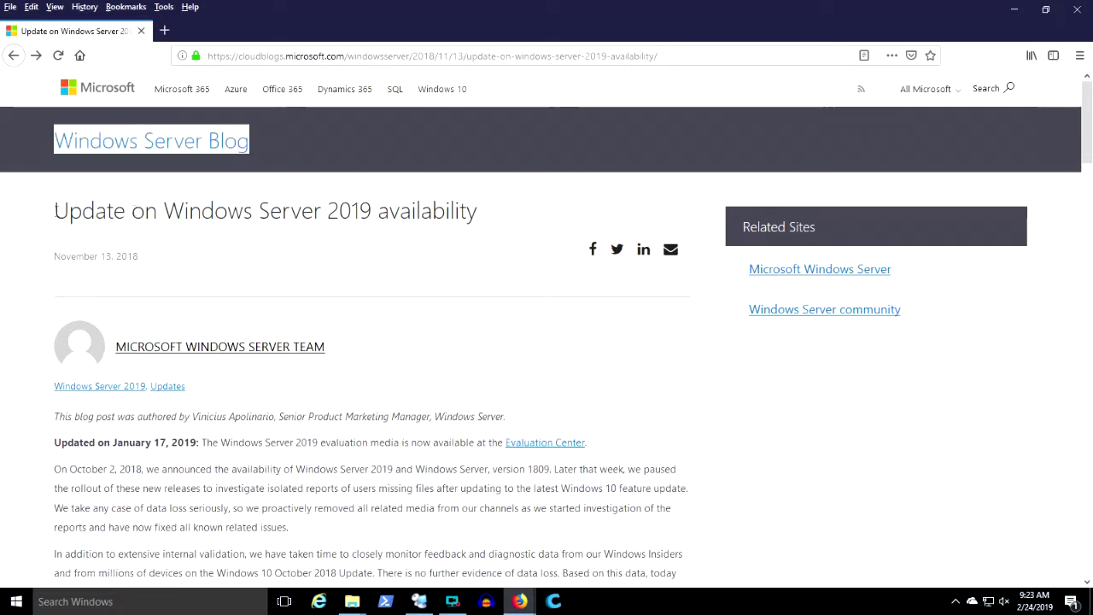
pyautogui.doubleClick(515, 222)
pyautogui.moveTo(515, 223); pyautogui.dragTo(54, 213)
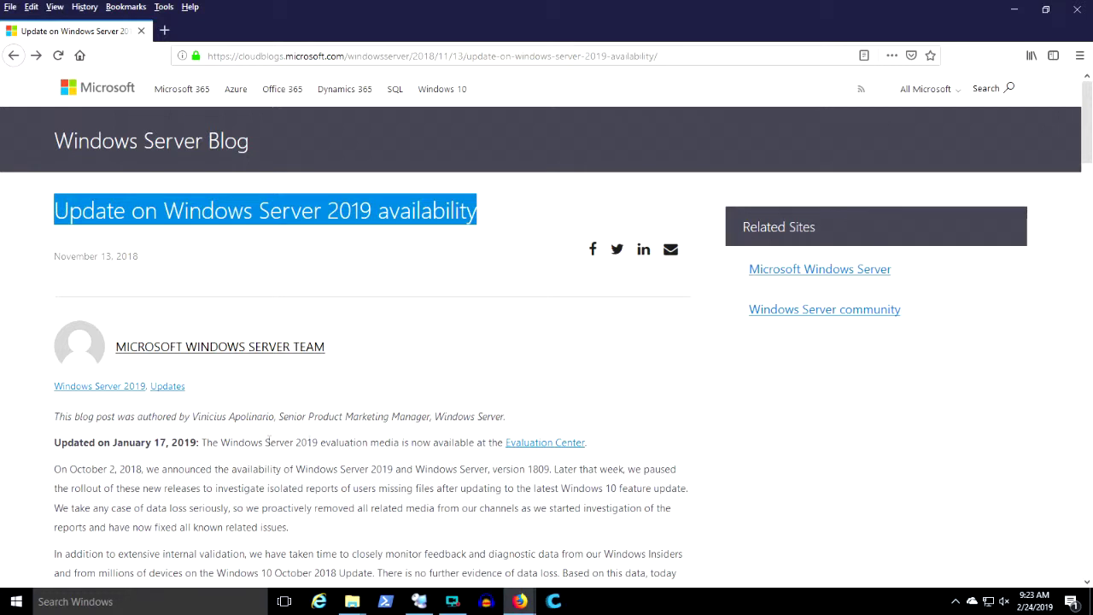
pyautogui.moveTo(619, 445); pyautogui.dragTo(52, 443)
pyautogui.click(419, 360)
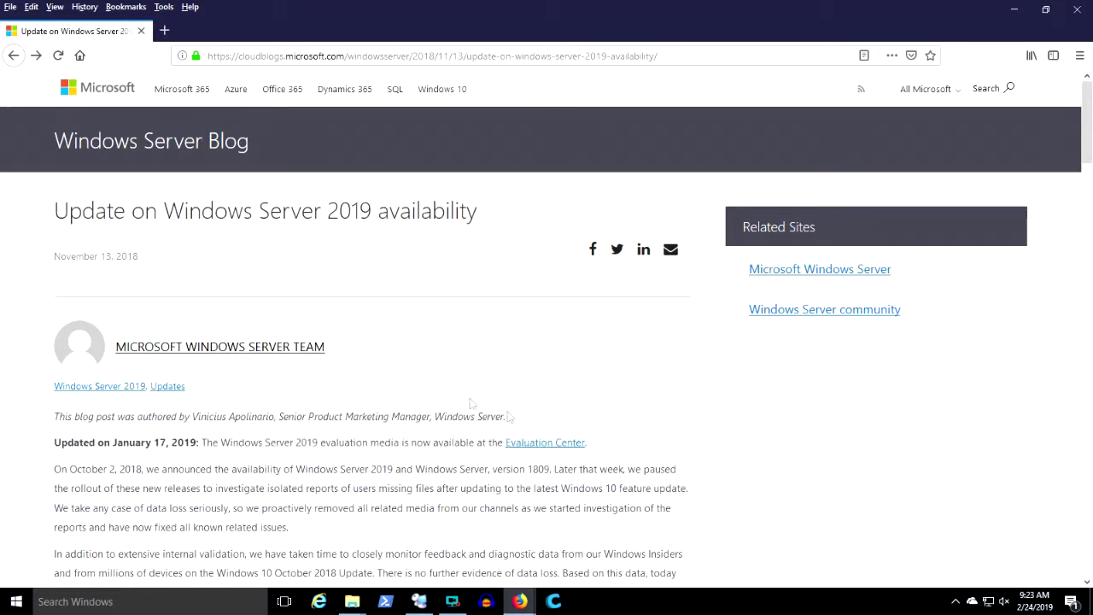
# Follow the blog post's link to the Evaluation Center and open the Windows Server 2019 evaluation page
pyautogui.click(560, 445)
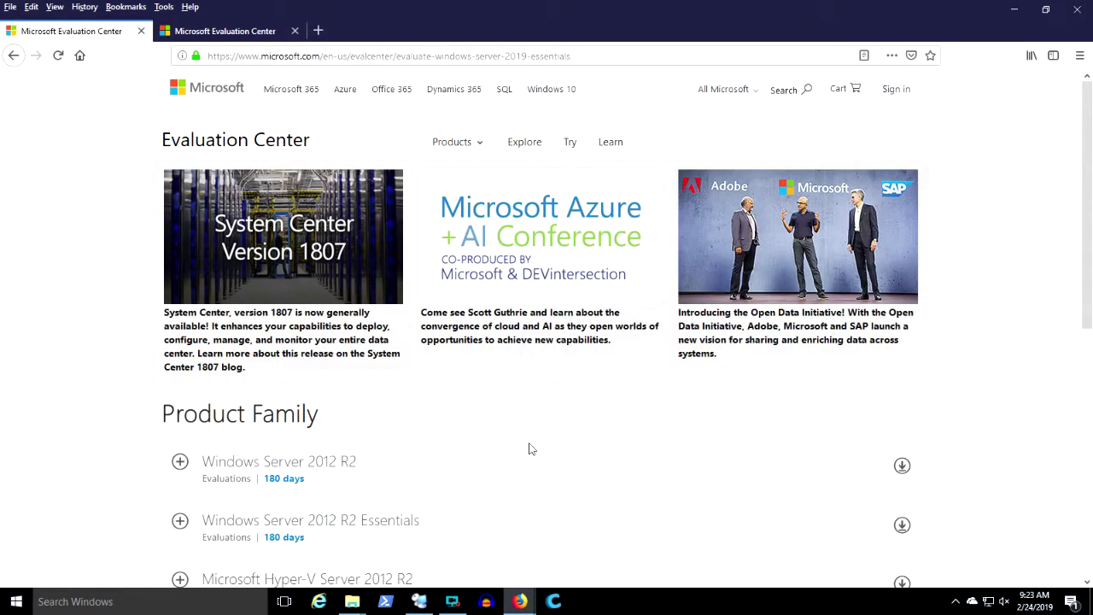
pyautogui.scroll(-4, 530, 449)
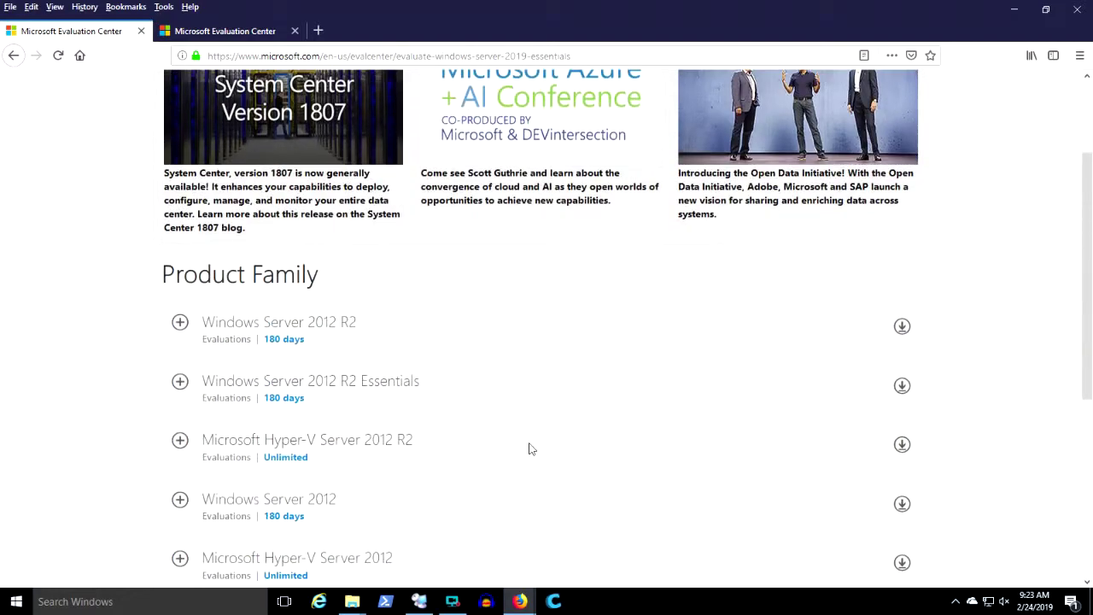
pyautogui.scroll(4, 529, 449)
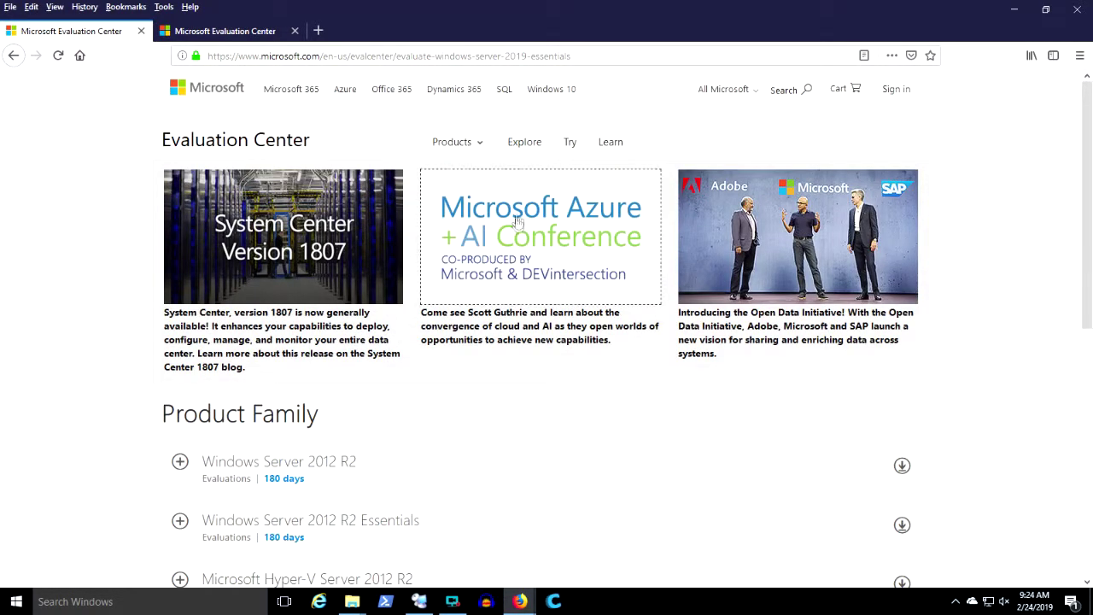
pyautogui.click(458, 147)
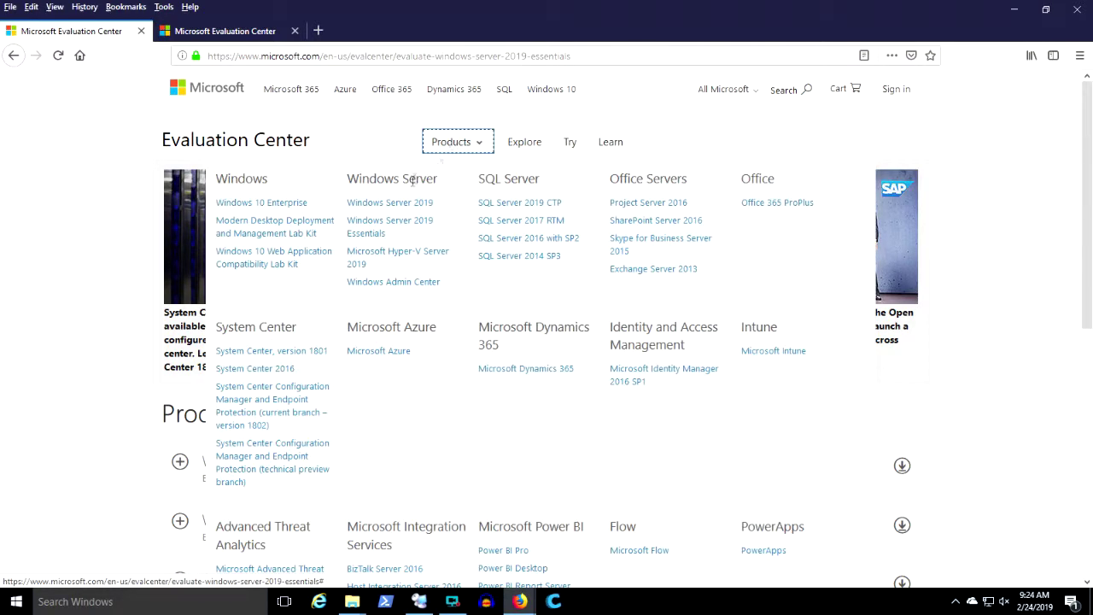
pyautogui.click(407, 207)
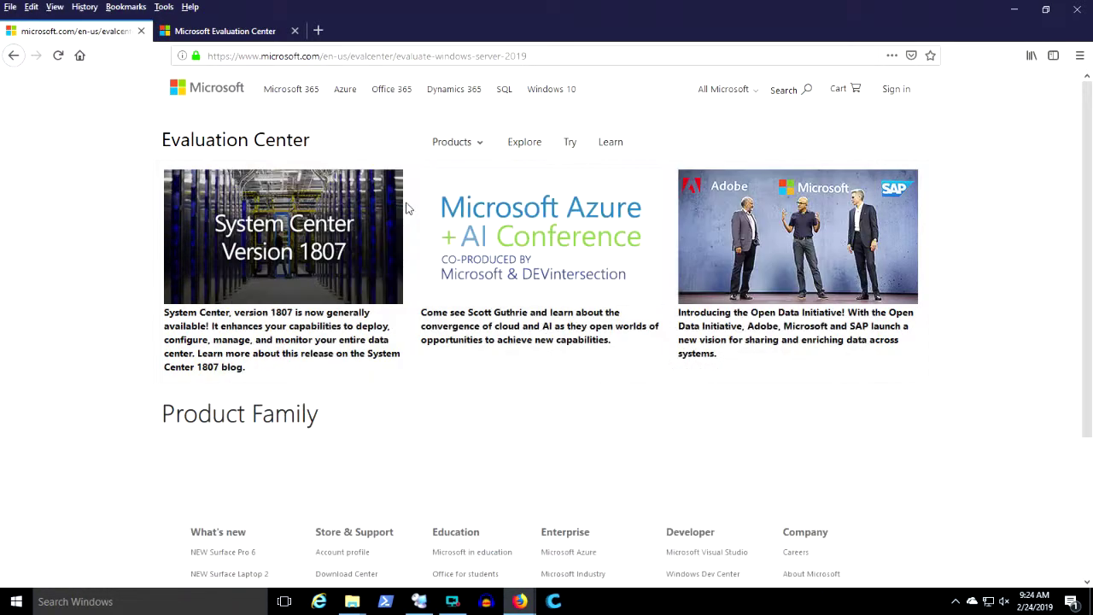
# Choose ISO as the Windows Server 2019 evaluation file type and continue
pyautogui.scroll(-3, 407, 209)
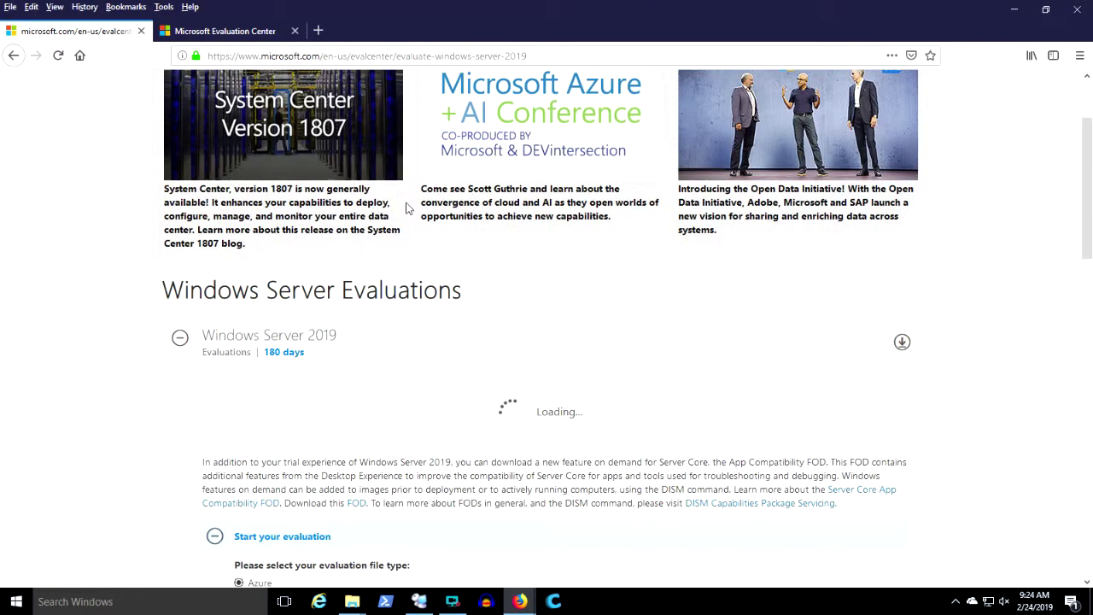
pyautogui.scroll(-3, 159, 289)
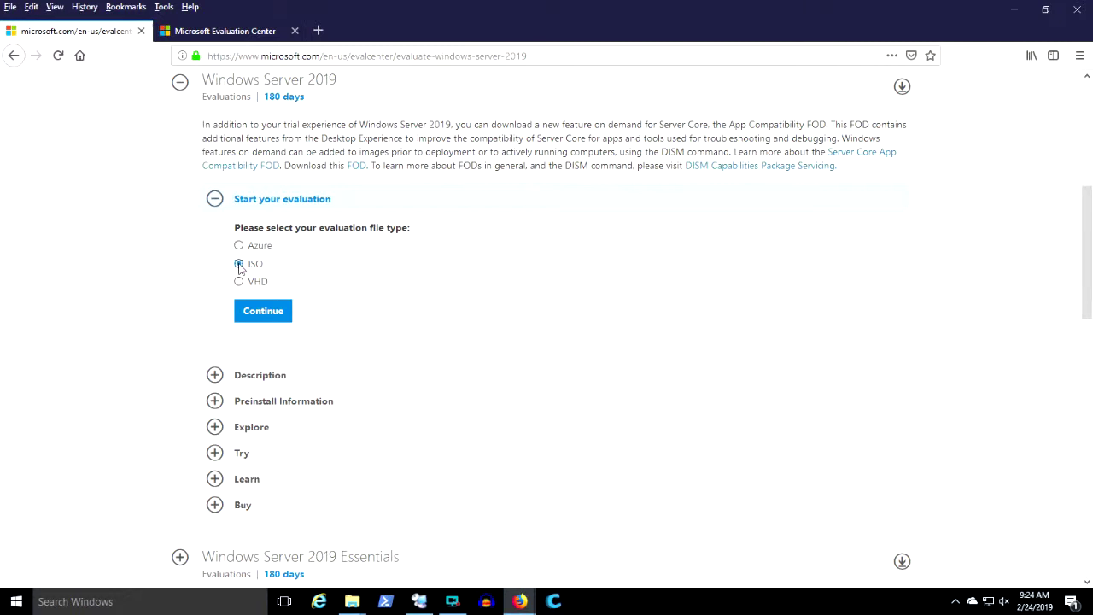
pyautogui.click(260, 322)
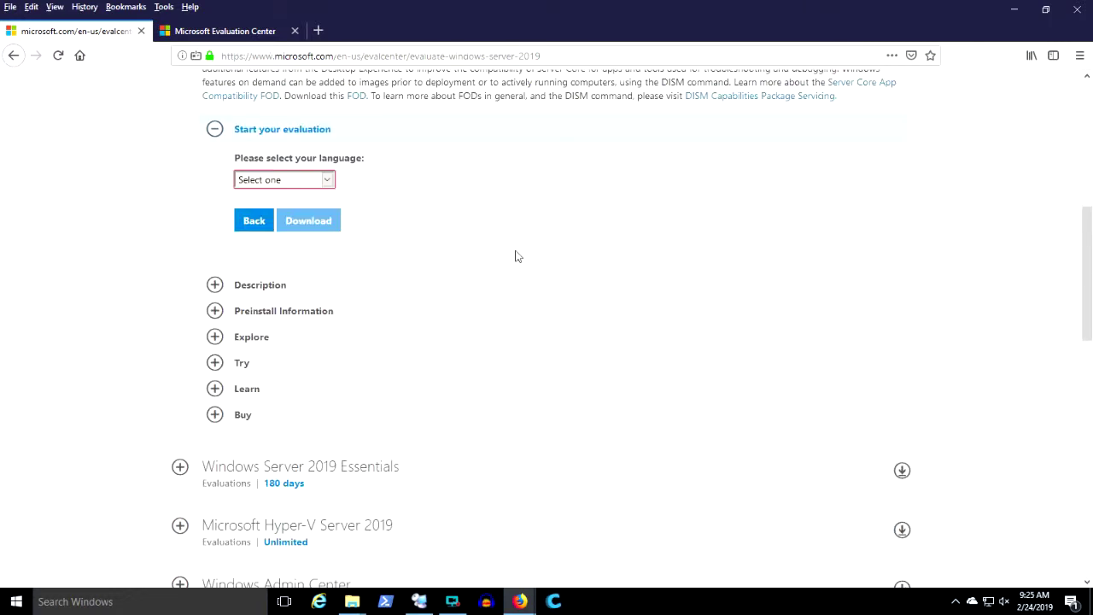
# Download the English Windows Server 2019 evaluation ISO, saving it in the Temp folder on drive D, and check the download list
pyautogui.click(328, 180)
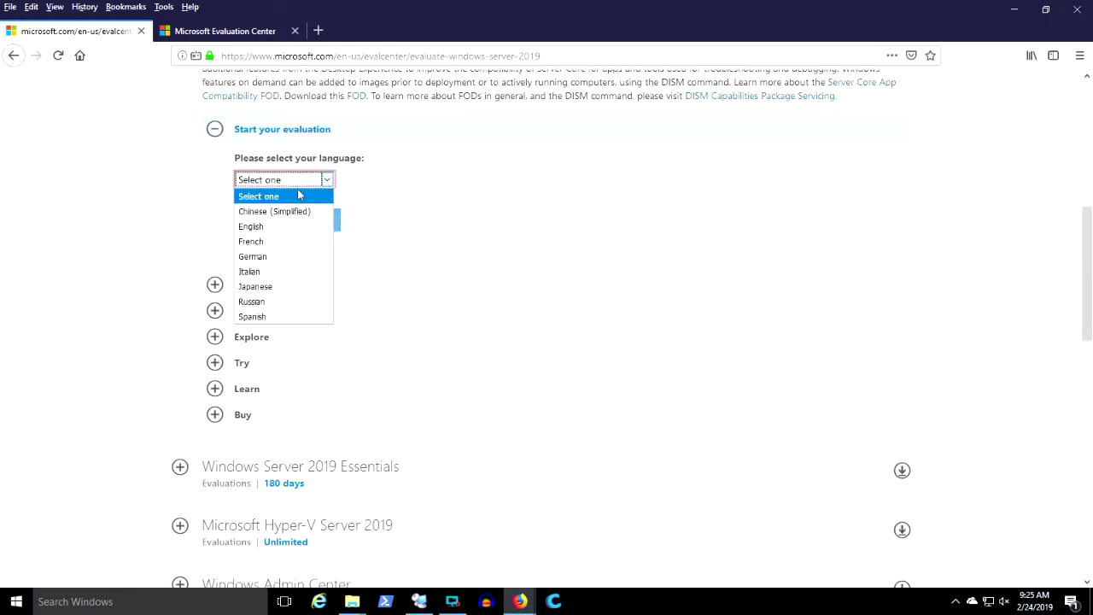
pyautogui.click(278, 226)
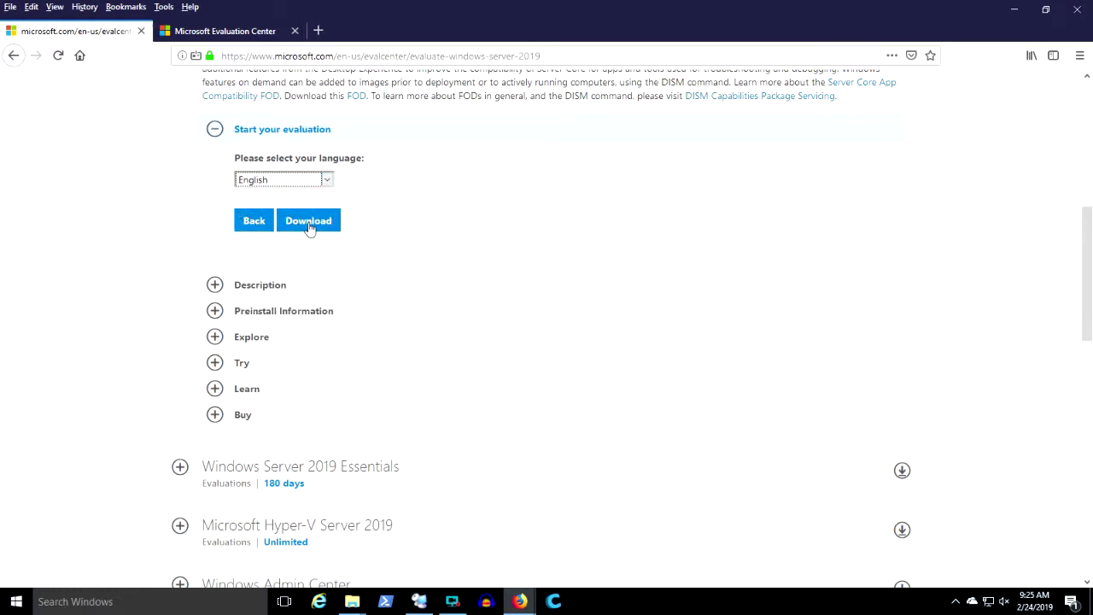
pyautogui.click(308, 222)
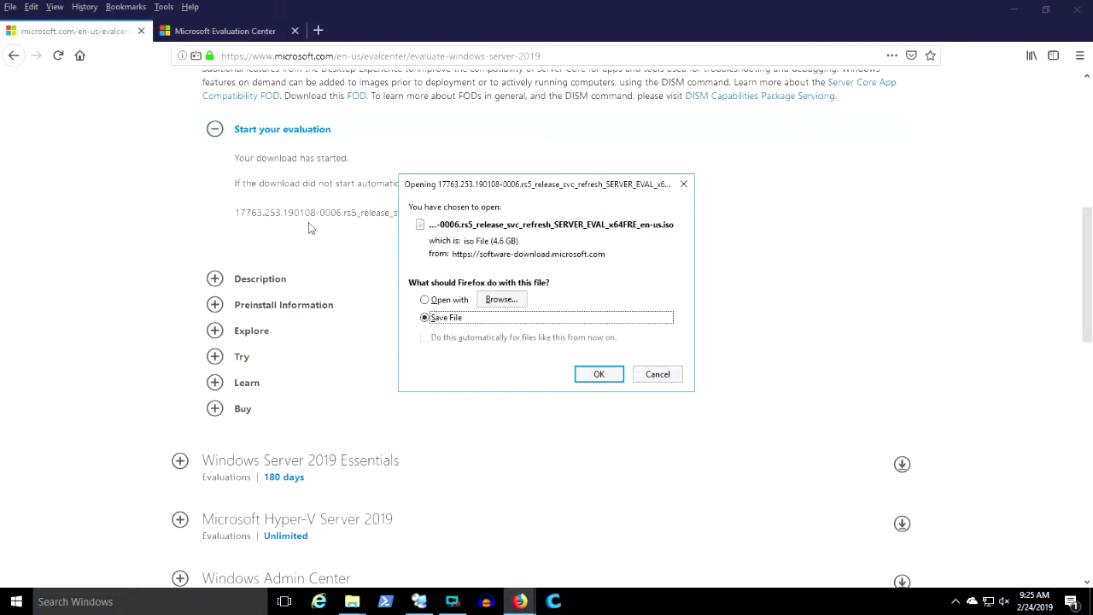
pyautogui.click(597, 376)
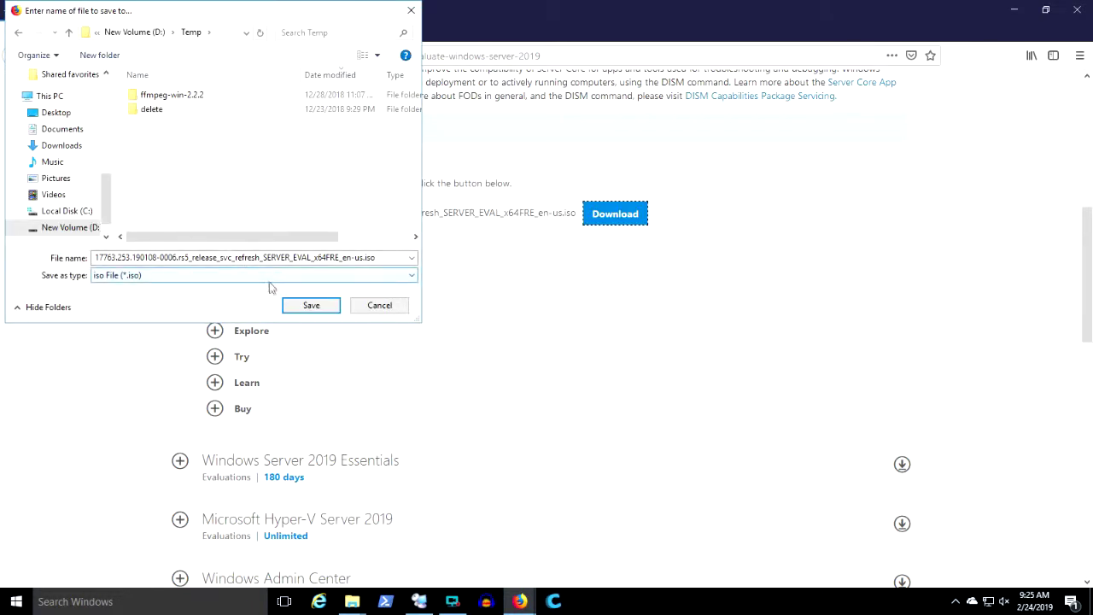
pyautogui.click(312, 305)
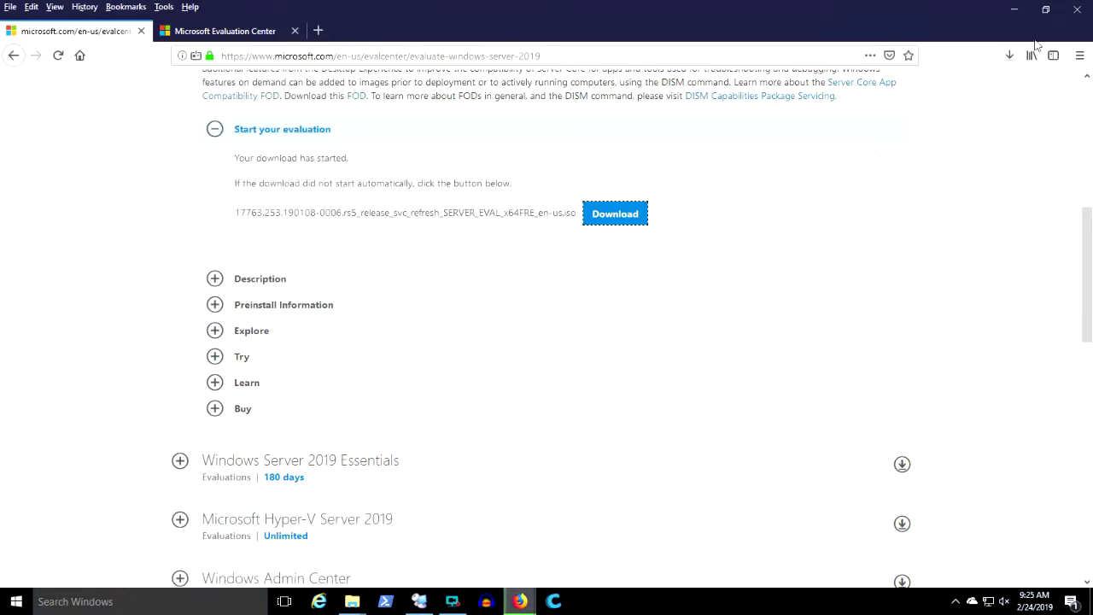
pyautogui.click(1010, 56)
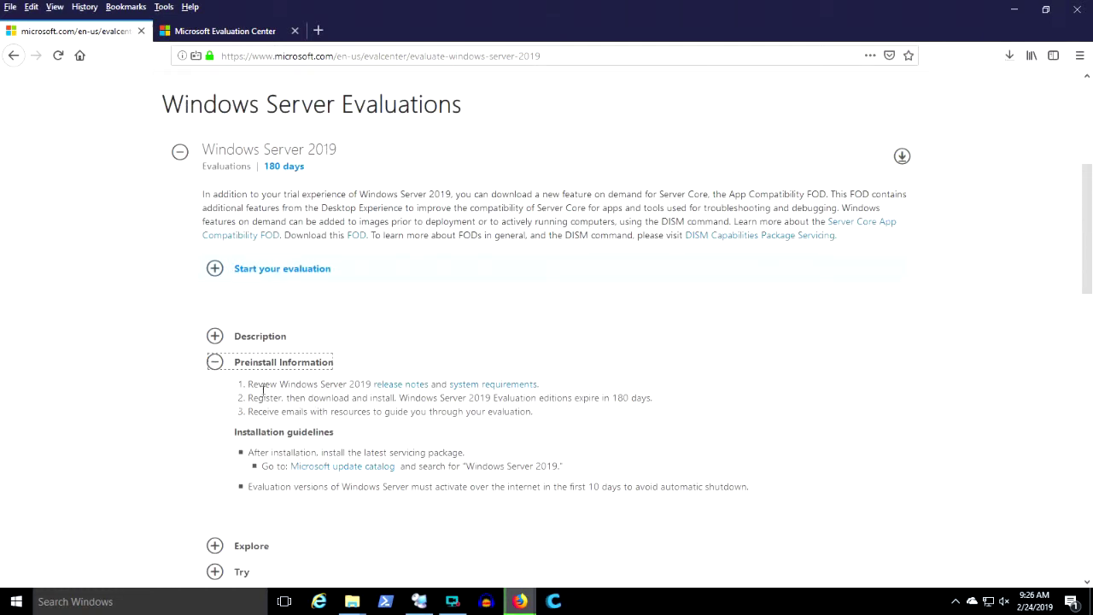
# Read the Windows Server 2019 evaluation's description and view the linked Microsoft Self-paced Labs page
pyautogui.click(216, 338)
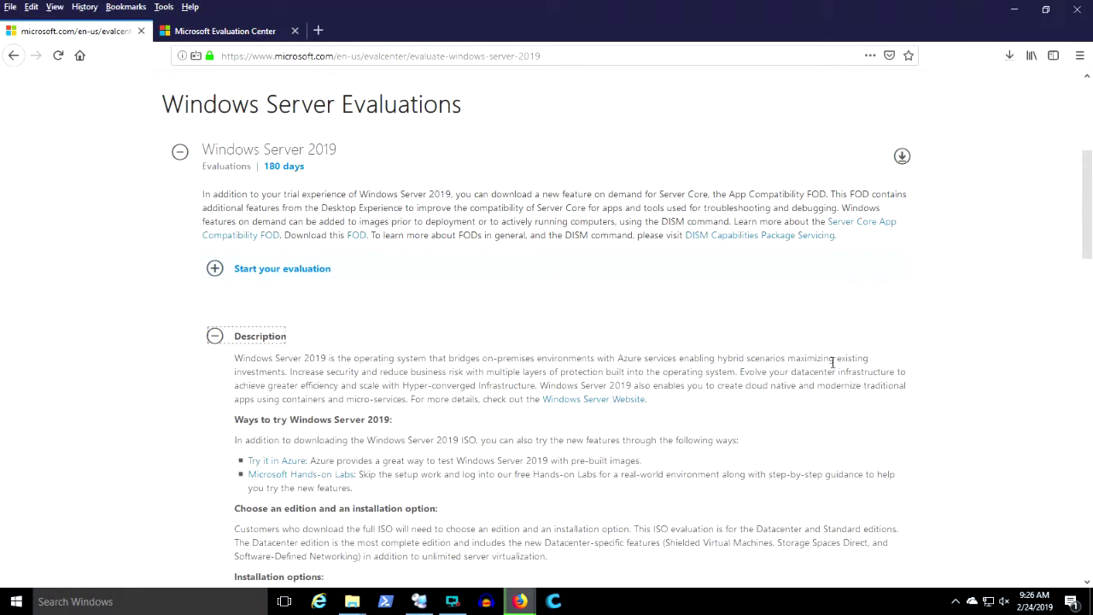
pyautogui.scroll(-5, 832, 362)
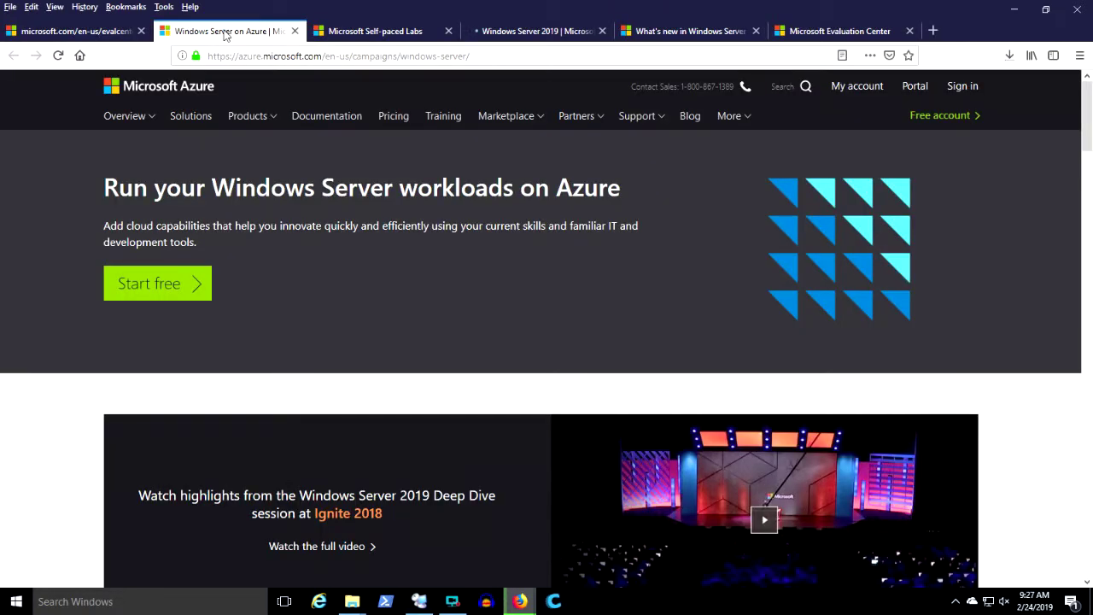
pyautogui.click(398, 32)
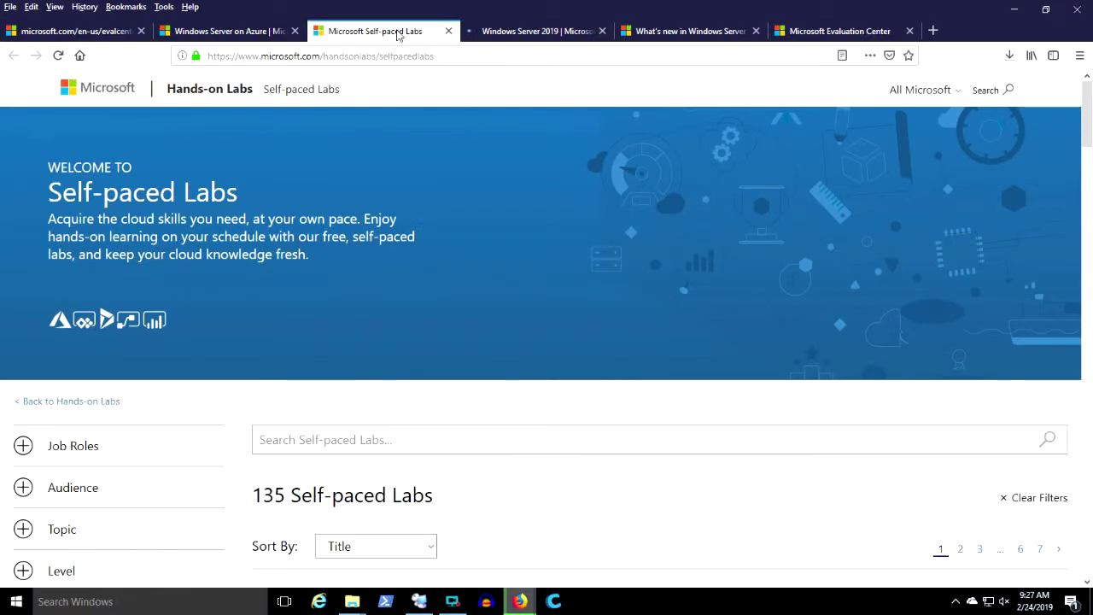
# Download the datasheet Windows_Server_2019_Solution_Brief_EN_US.pdf from the Windows Server 2019 product page into the Temp folder on drive D
pyautogui.click(526, 32)
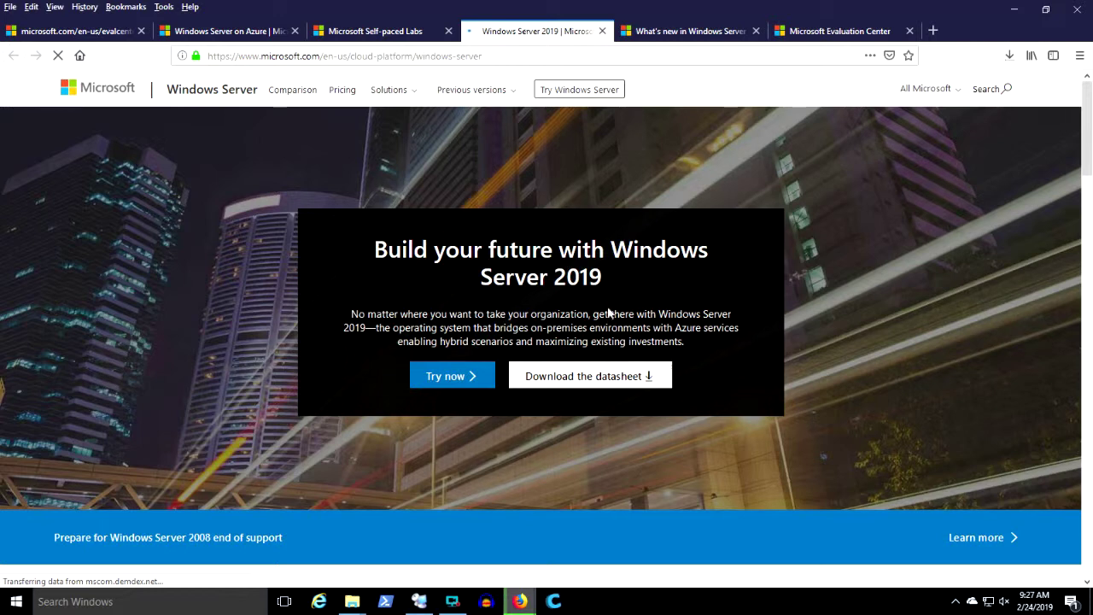
pyautogui.click(615, 384)
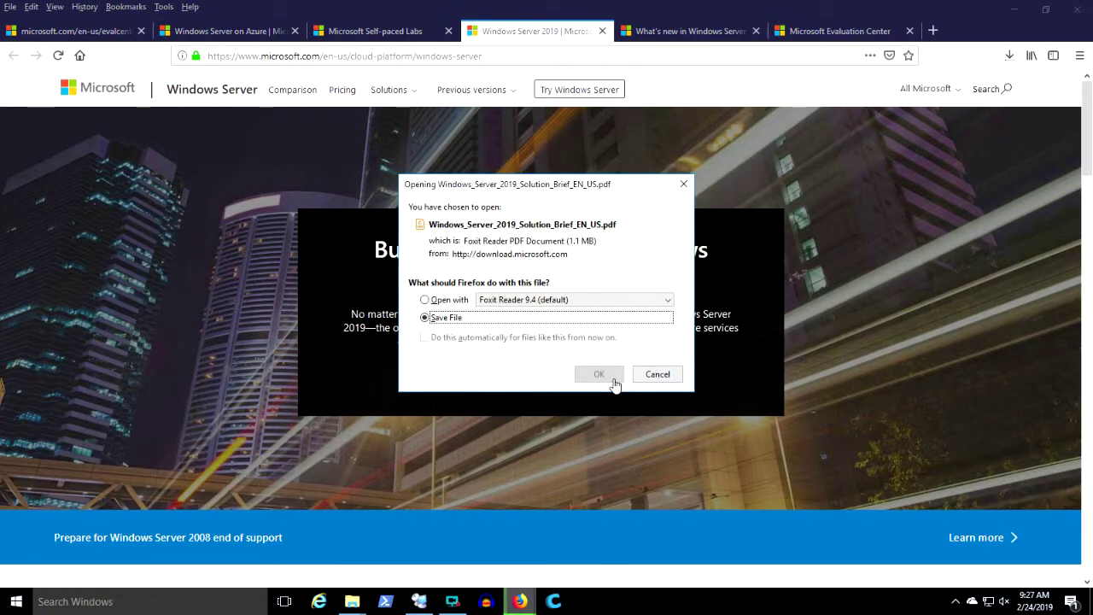
pyautogui.click(613, 380)
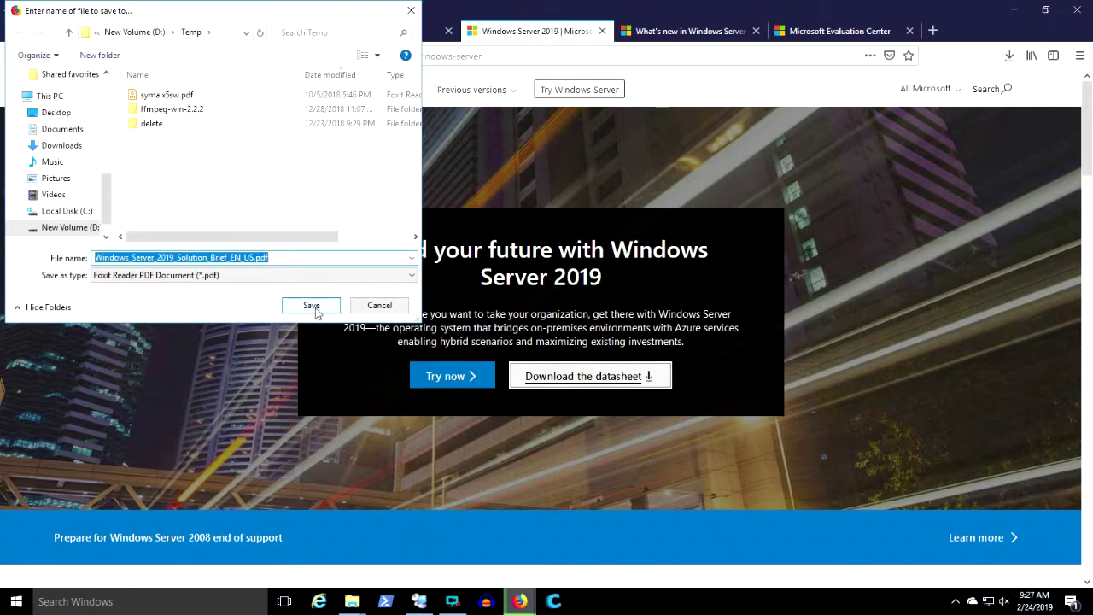
pyautogui.click(311, 307)
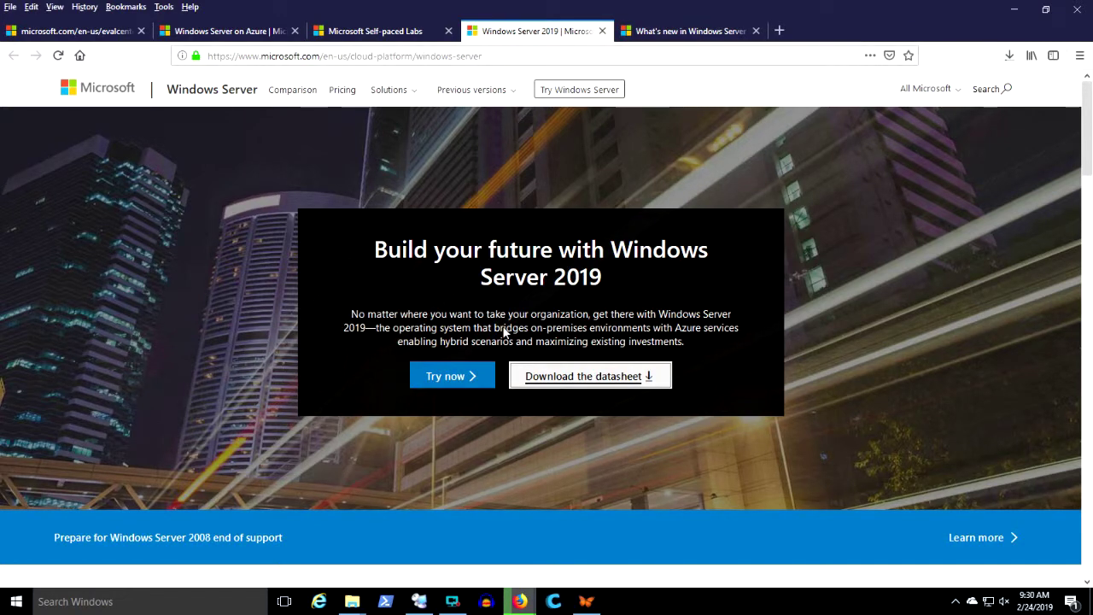
pyautogui.scroll(-3, 995, 248)
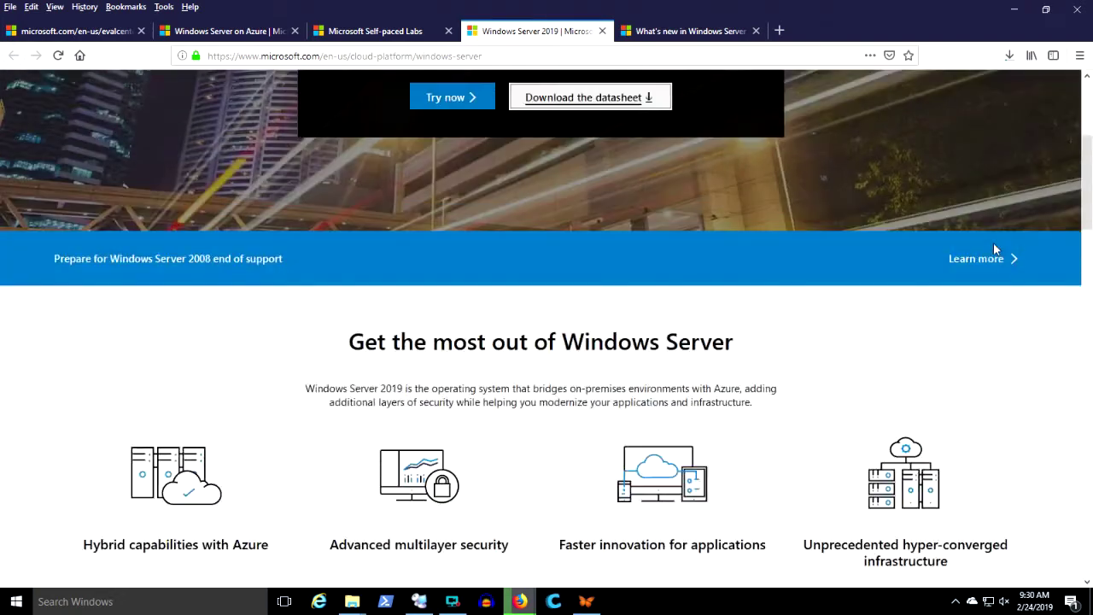
pyautogui.scroll(-2, 994, 249)
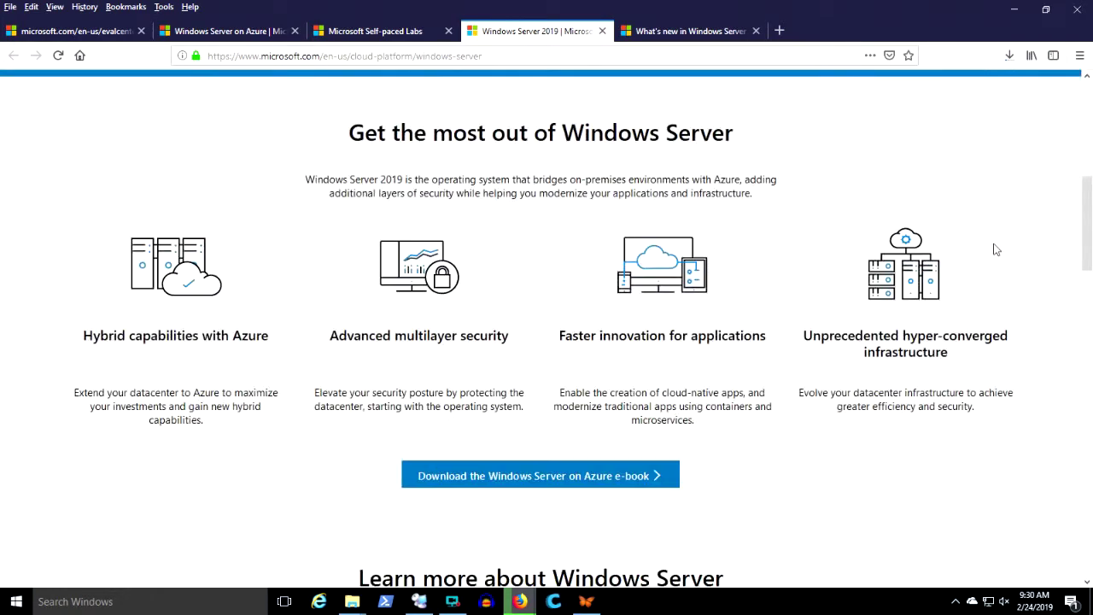
pyautogui.scroll(-2, 995, 249)
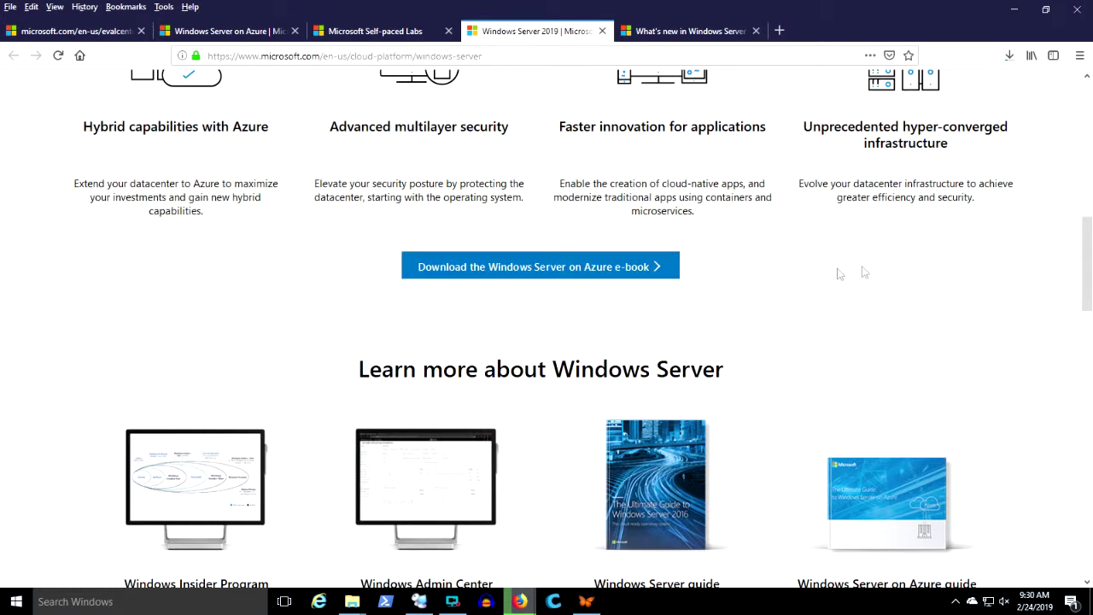
pyautogui.click(575, 275)
pyautogui.rightClick(575, 274)
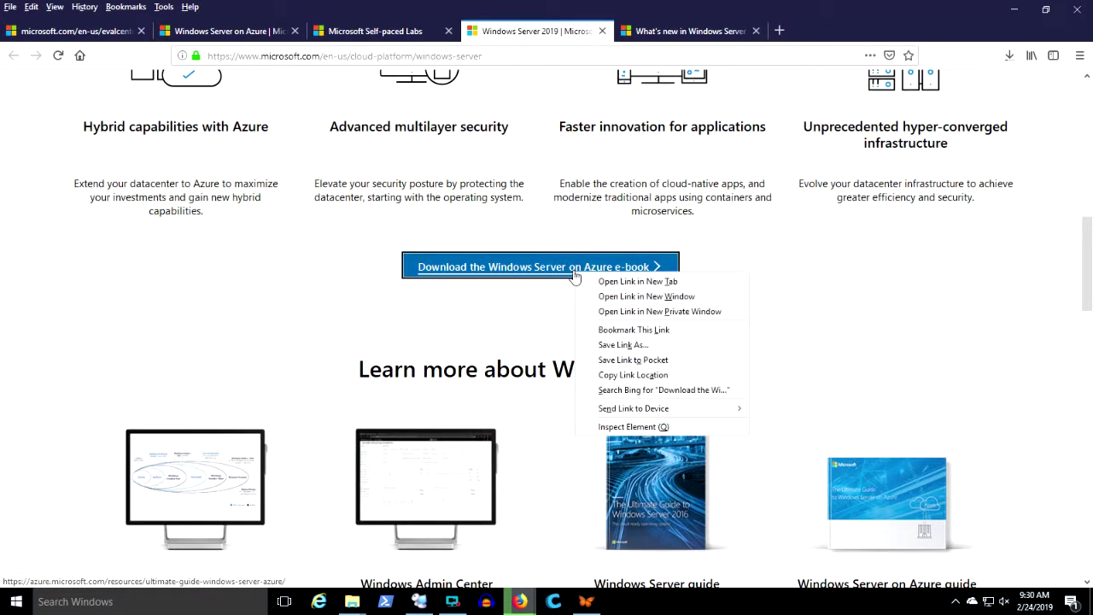
pyautogui.click(622, 345)
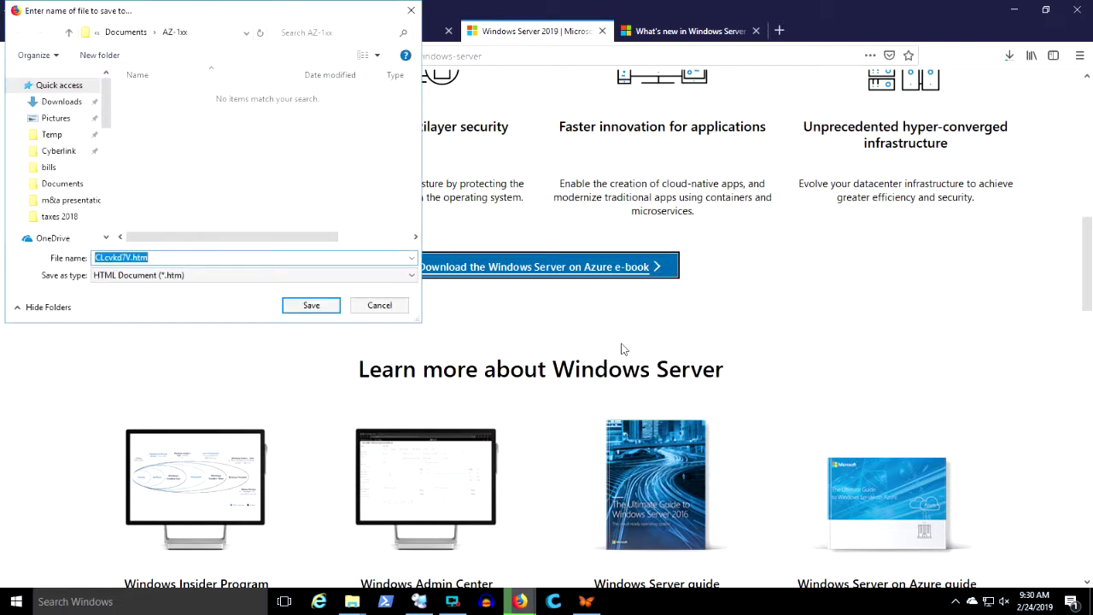
pyautogui.click(379, 305)
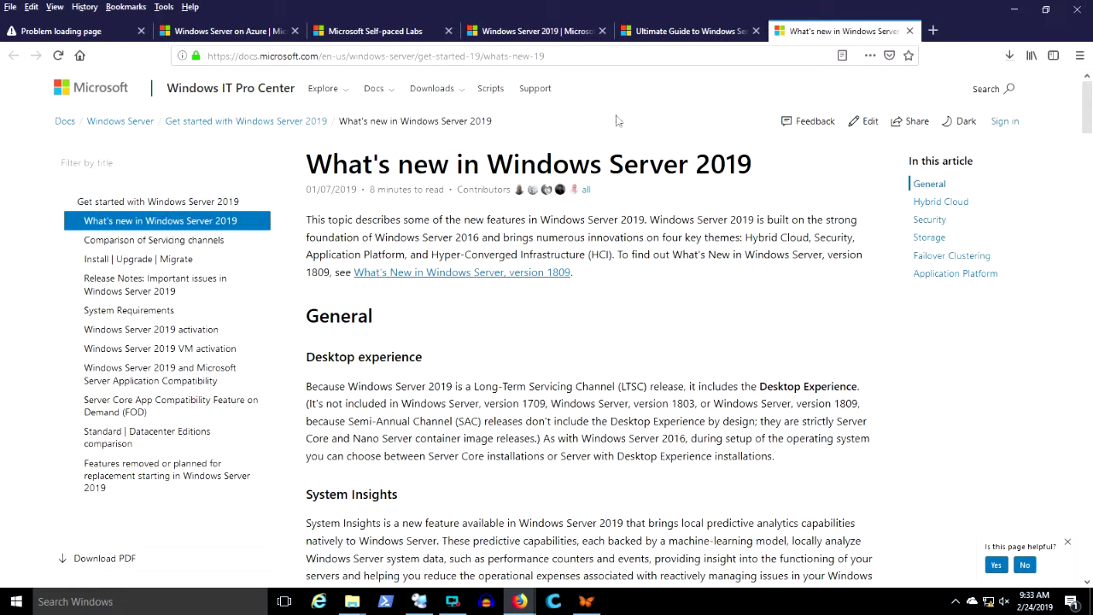
# Open the PDF version of the Windows Server 2019 documentation from the "What's new in Windows Server 2019" article
pyautogui.click(579, 53)
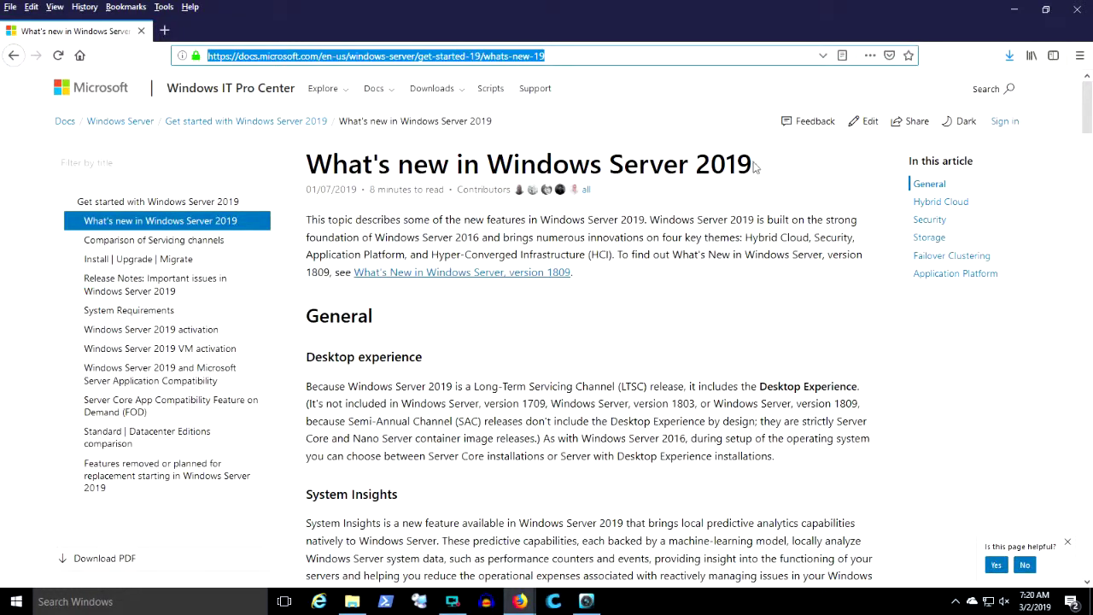
pyautogui.click(755, 167)
pyautogui.moveTo(755, 167); pyautogui.dragTo(302, 168)
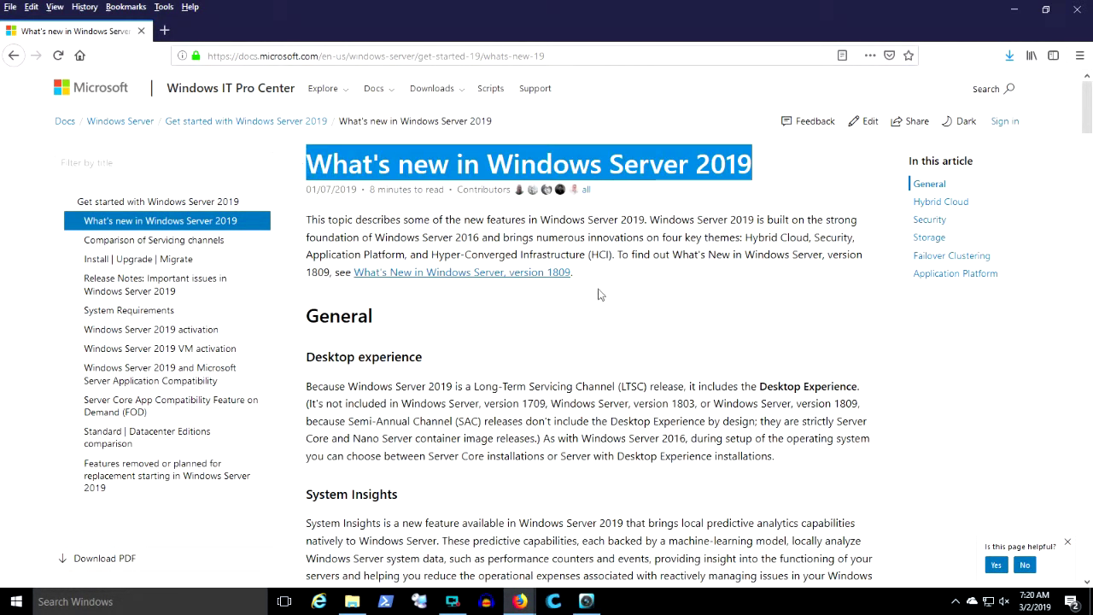
pyautogui.click(643, 320)
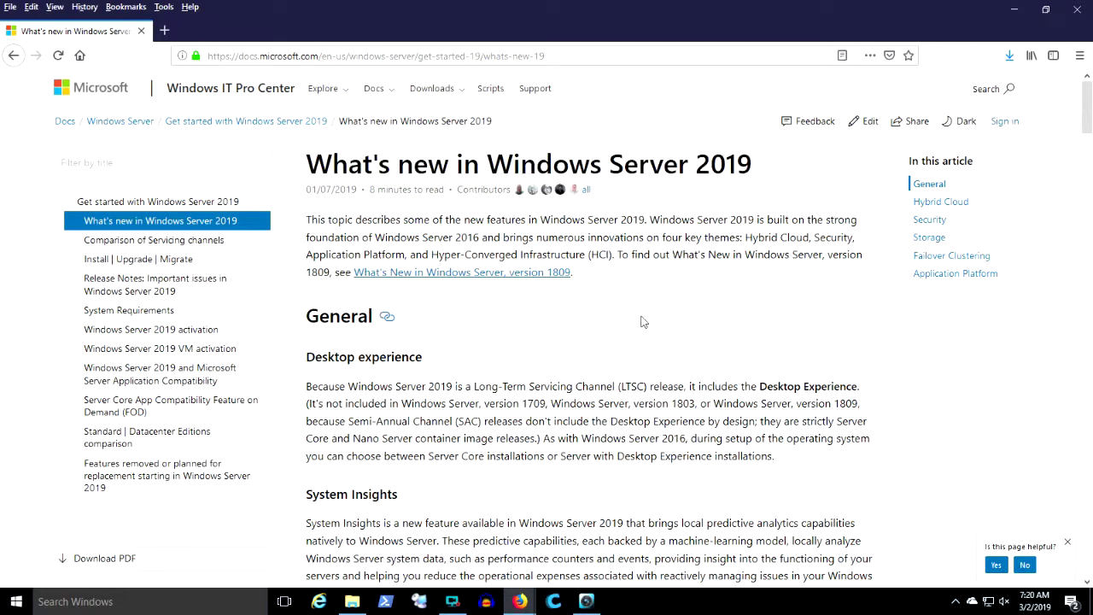
pyautogui.click(114, 562)
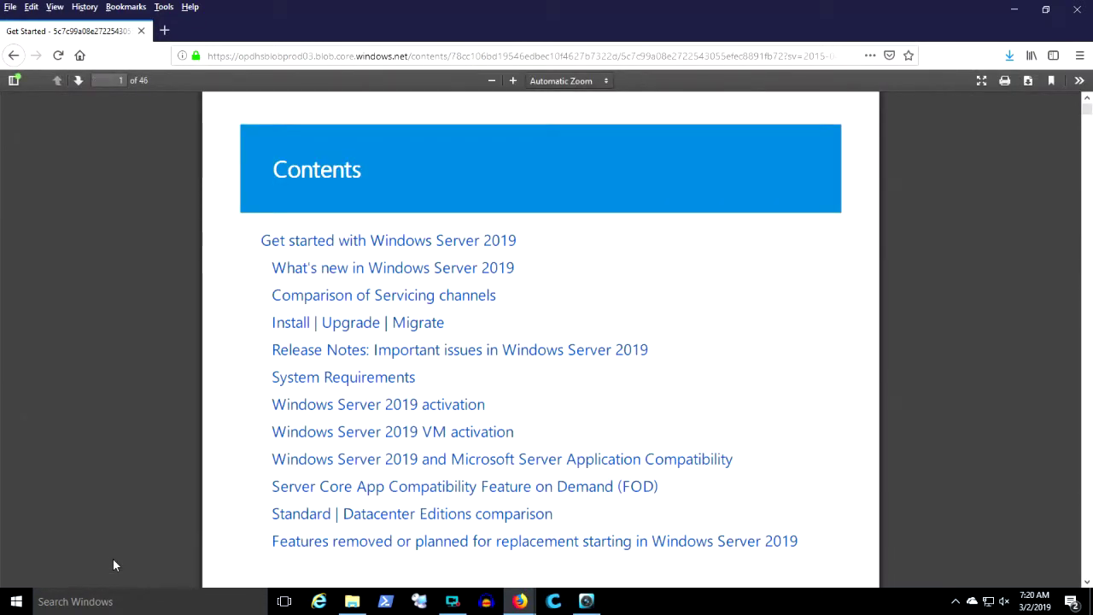
# Download the opened Windows Server 2019 documentation PDF into the Temp folder on drive D as "Getting Started Server 2019"
pyautogui.click(1029, 80)
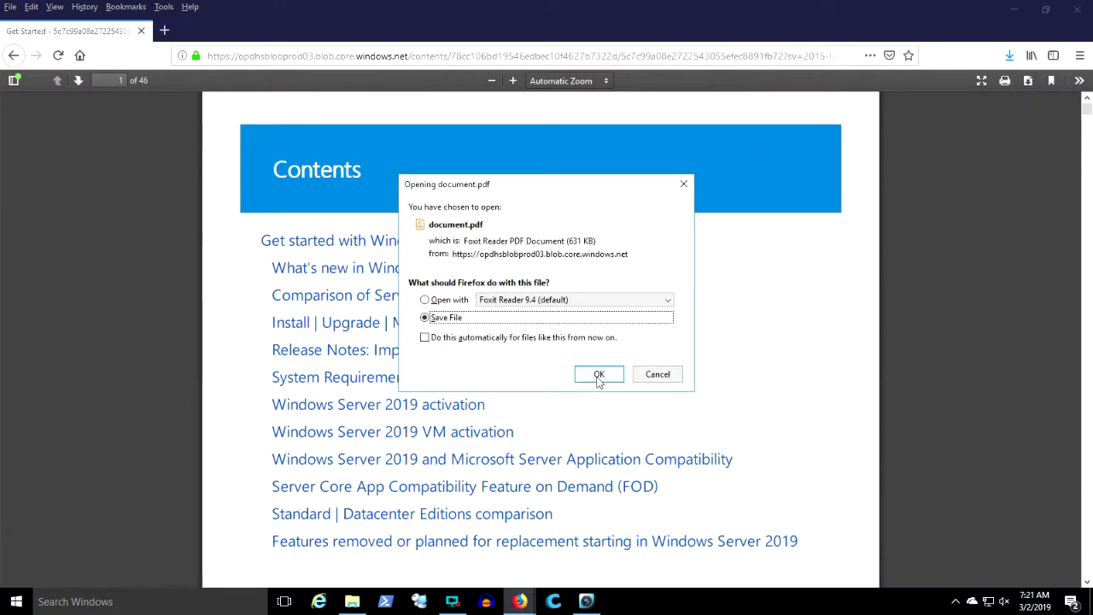
pyautogui.click(599, 376)
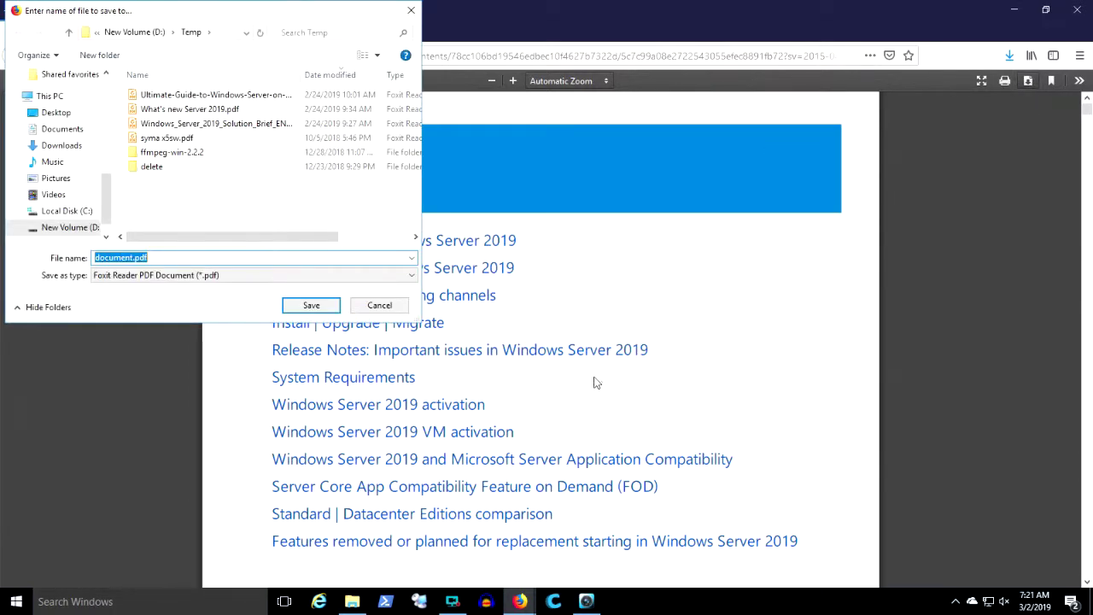
pyautogui.write('Getting')
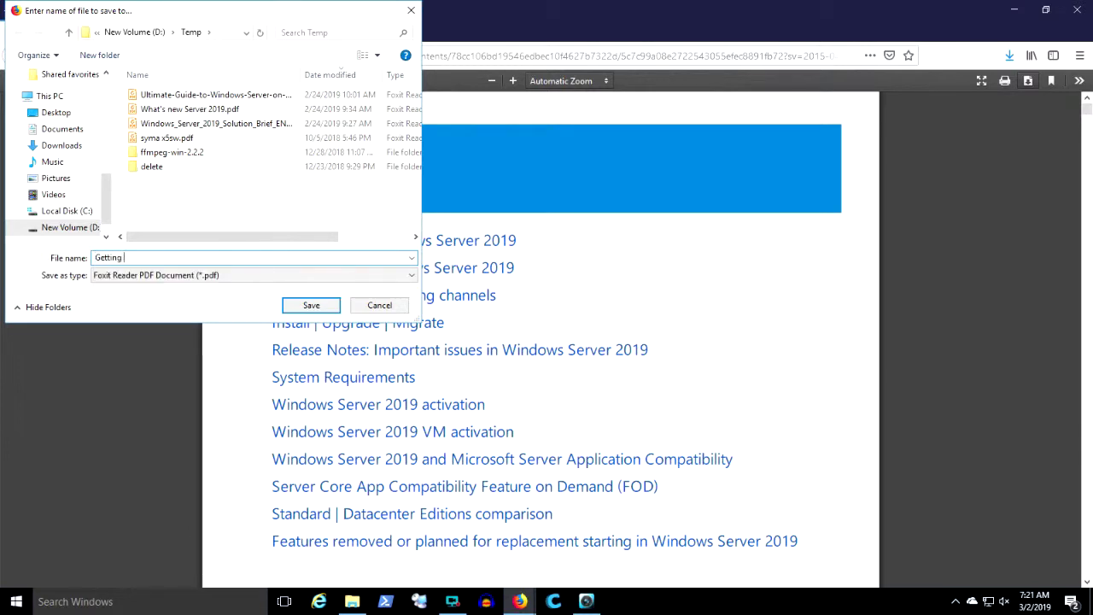
pyautogui.write(' Started Server 2019')
pyautogui.press('Return')
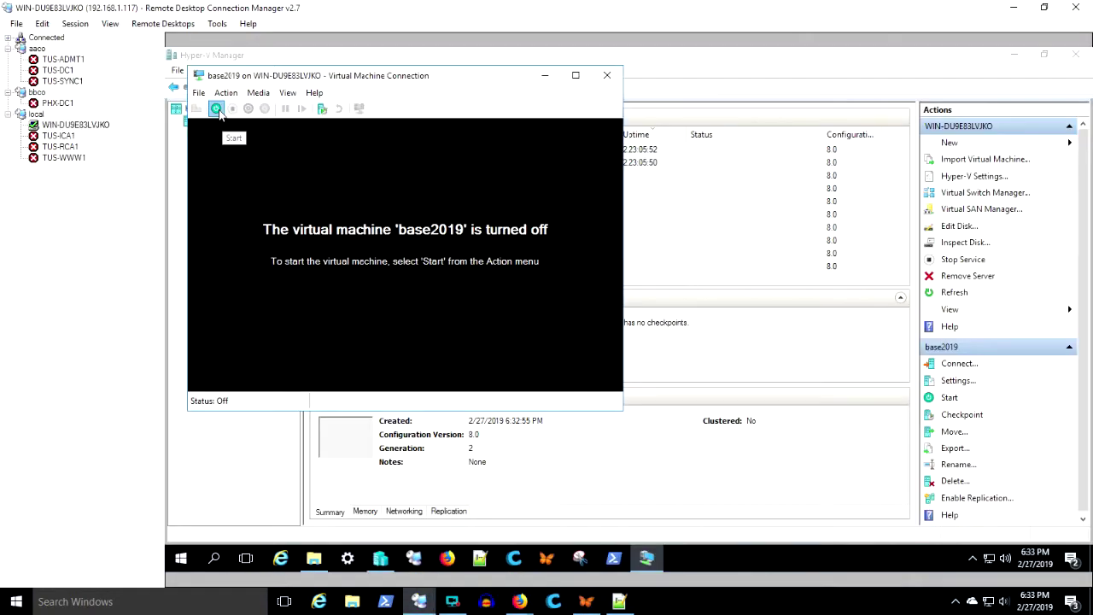
# In Hyper-V's Virtual Machine Connection, start base2019 and begin installing Windows Server 2019 Datacenter Evaluation (Desktop Experience) with the default language settings
pyautogui.click(217, 109)
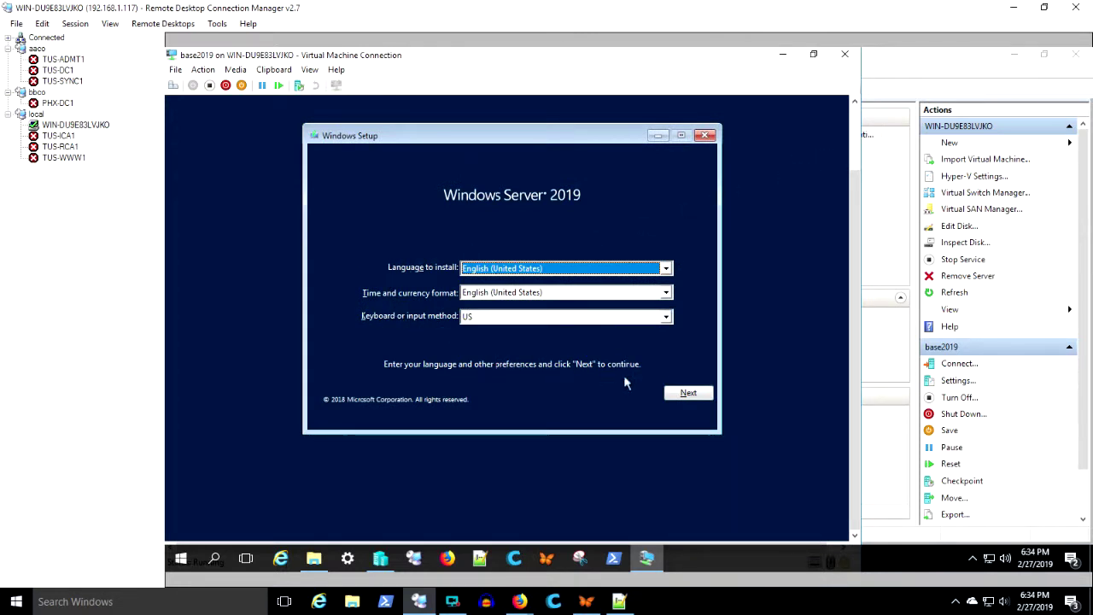
pyautogui.click(692, 393)
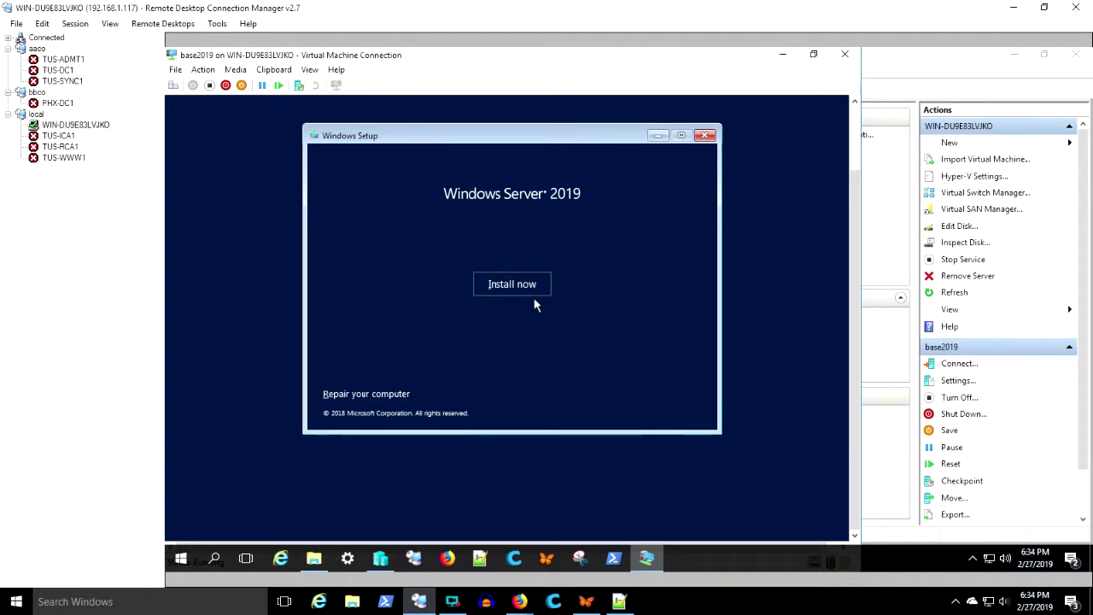
pyautogui.click(512, 286)
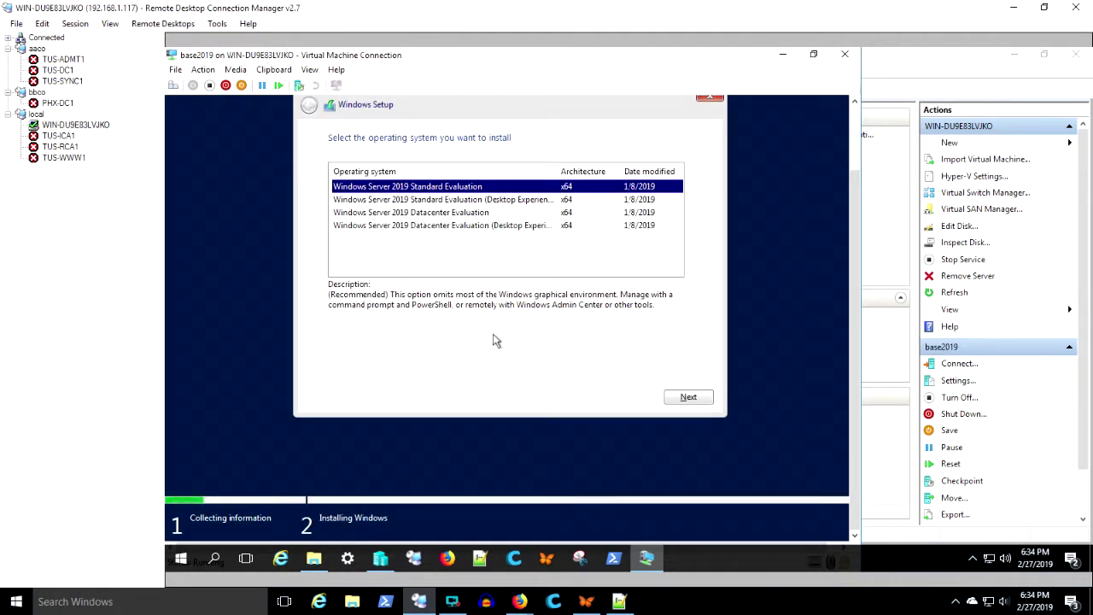
pyautogui.click(483, 229)
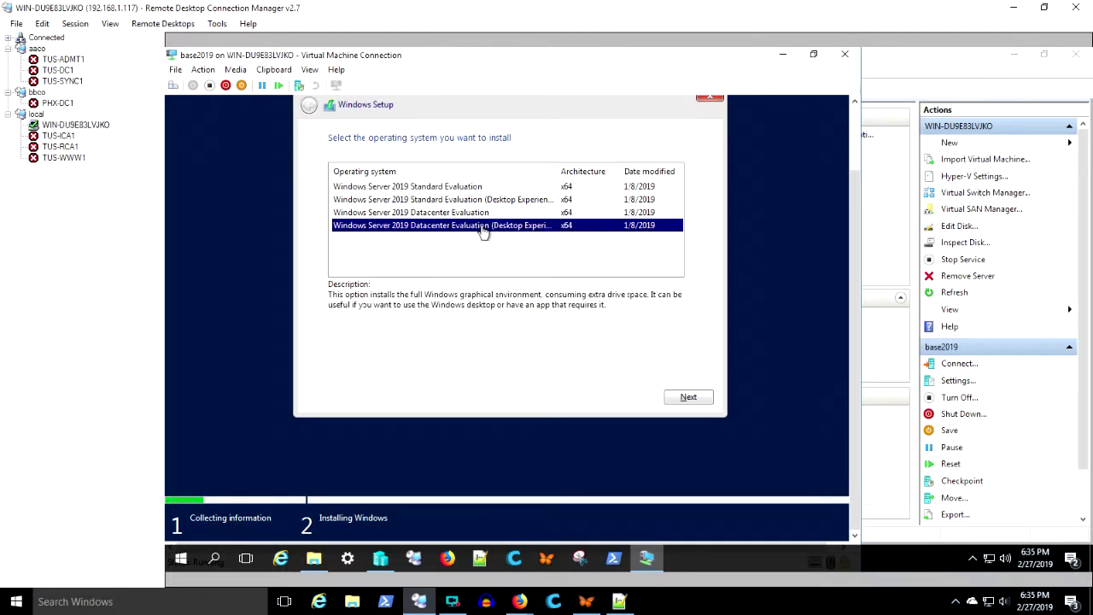
pyautogui.click(687, 399)
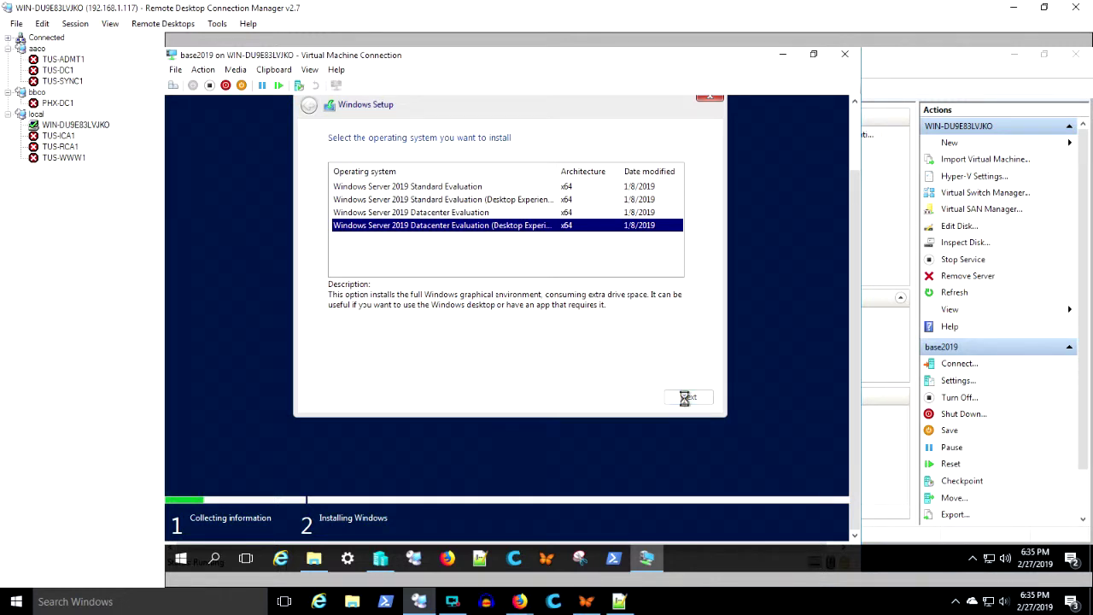
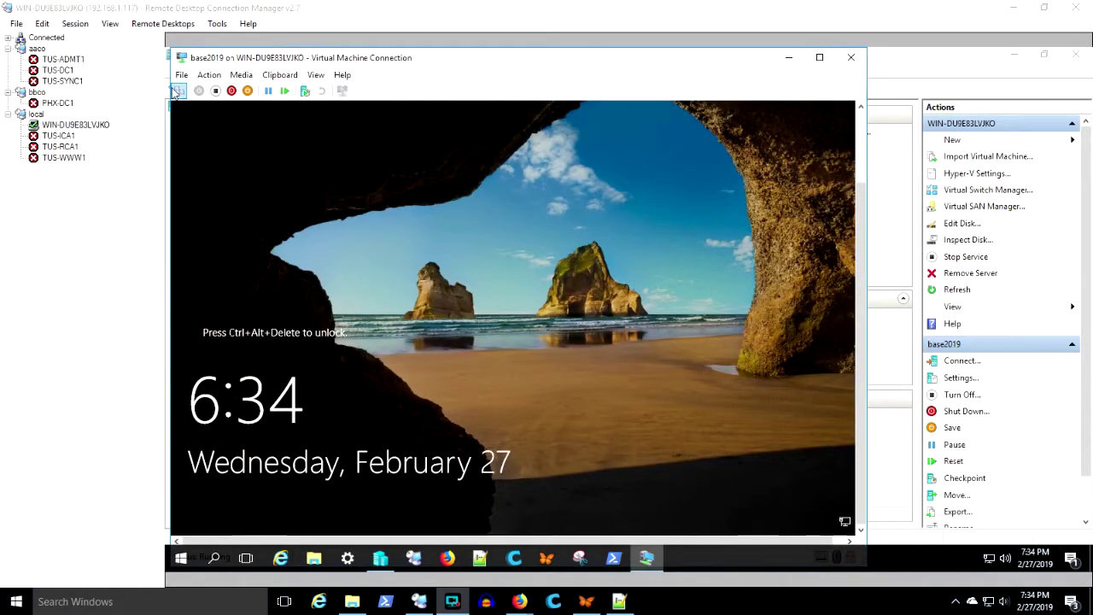
# Unlock the base2019 virtual machine and sign in as Administrator with the account password
pyautogui.click(179, 91)
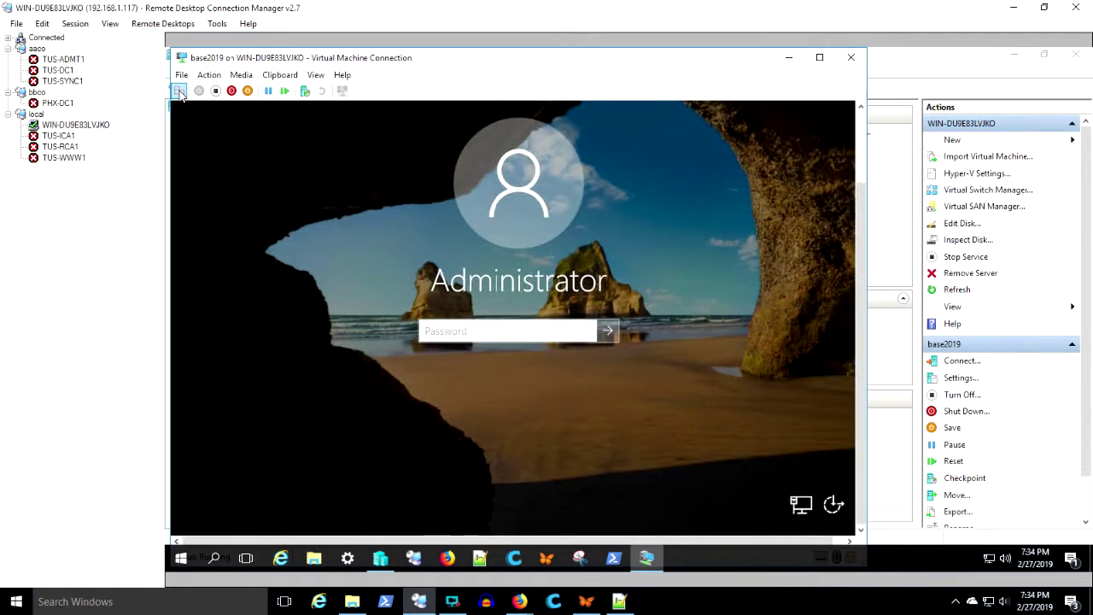
pyautogui.write('••••••••••••')
pyautogui.press('Return')
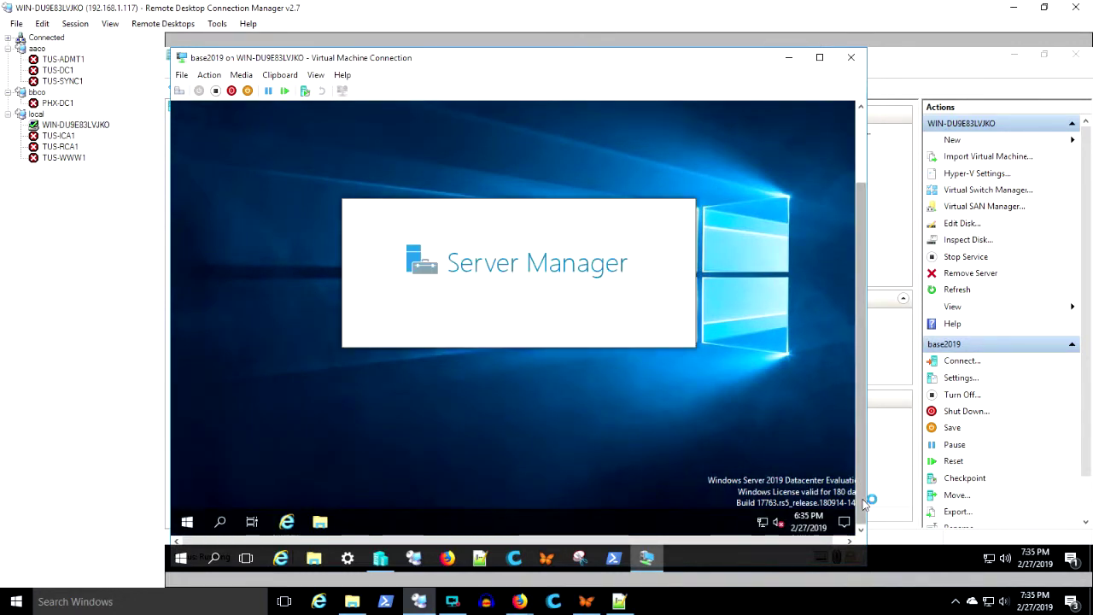
# Examine the Windows Admin Center message on the Server Manager dashboard, moving its window slightly aside
pyautogui.moveTo(863, 505); pyautogui.dragTo(862, 426)
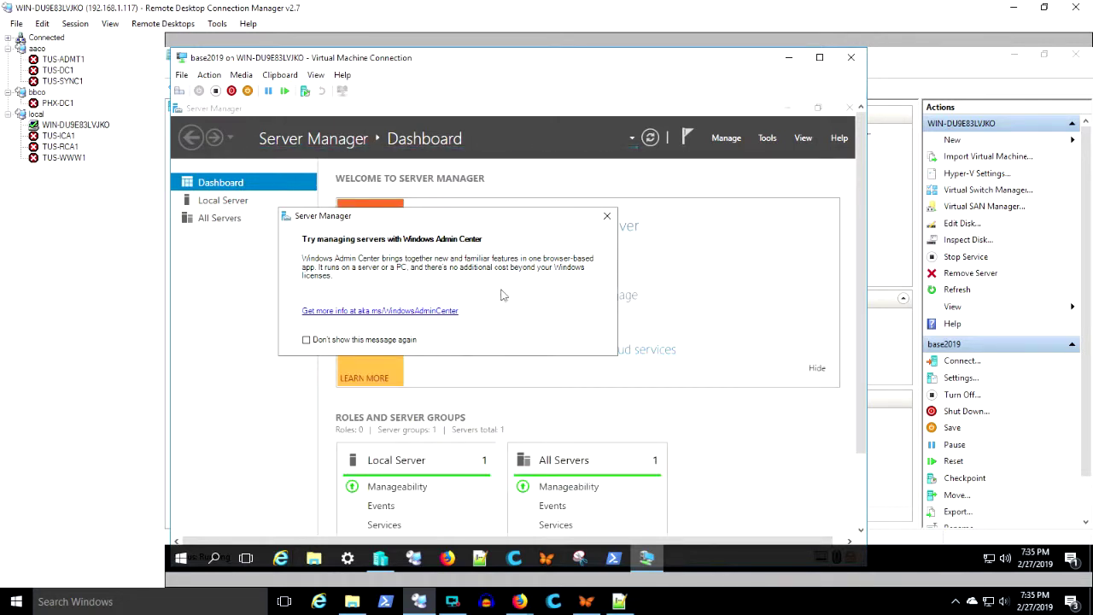
pyautogui.moveTo(474, 226); pyautogui.dragTo(496, 213)
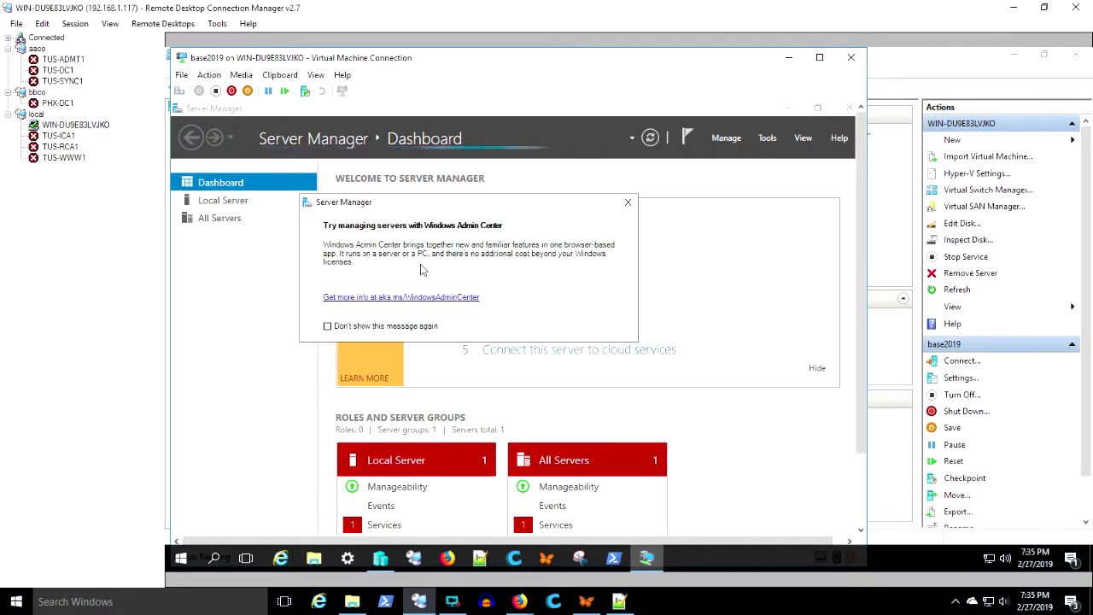
pyautogui.click(267, 395)
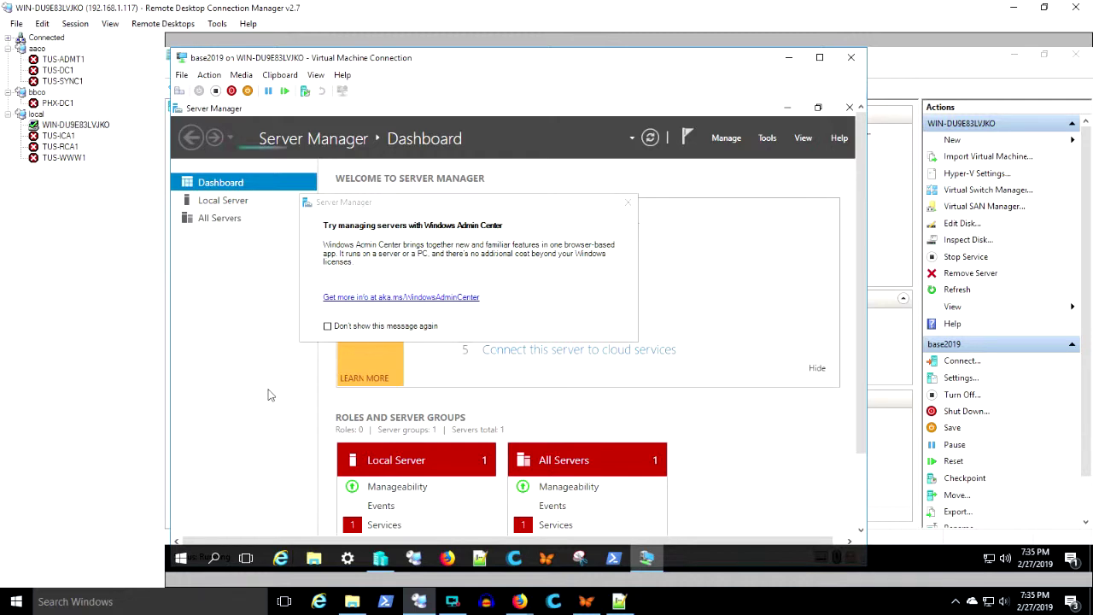
pyautogui.click(541, 205)
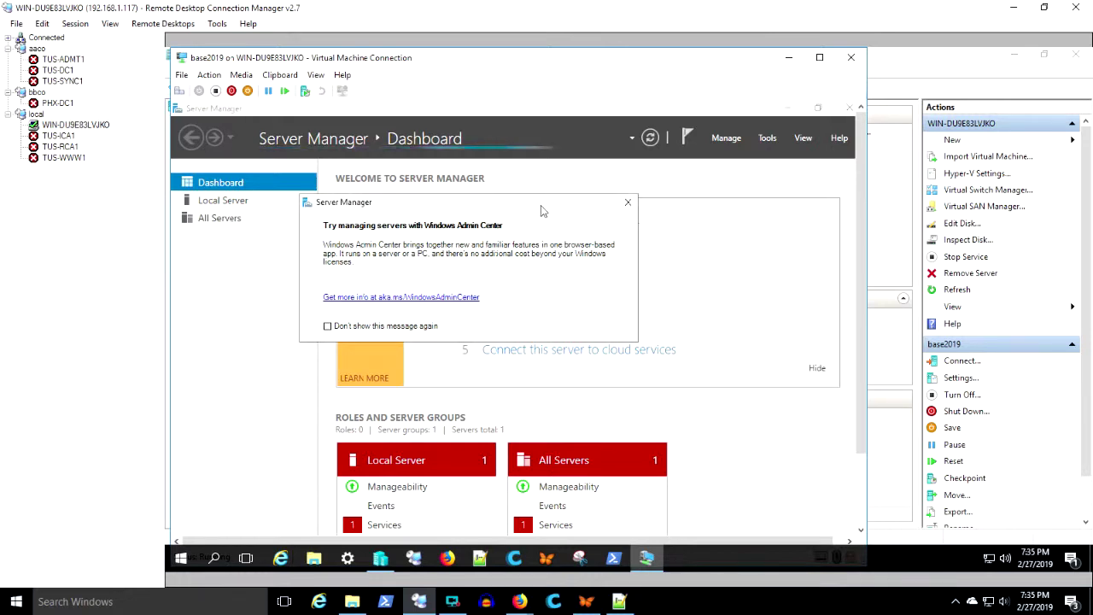